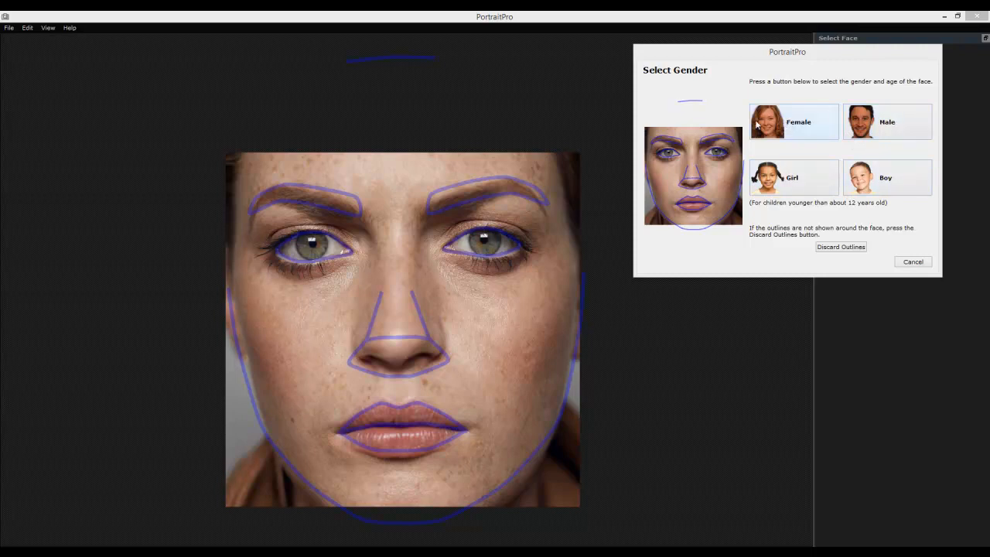
Set the detected face's gender to Female, reset the sliders to the original image and dismiss the tips.
left_click(798, 122)
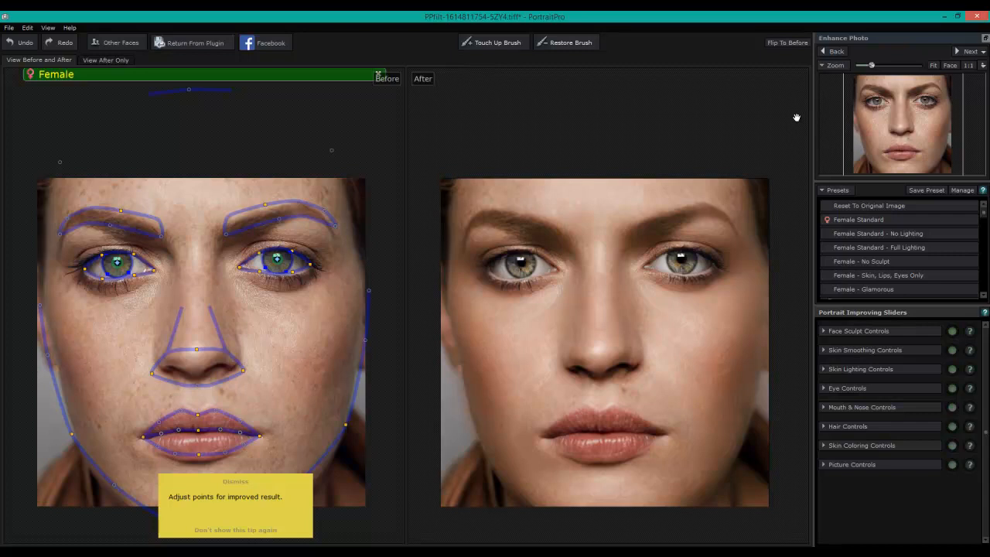
left_click(253, 483)
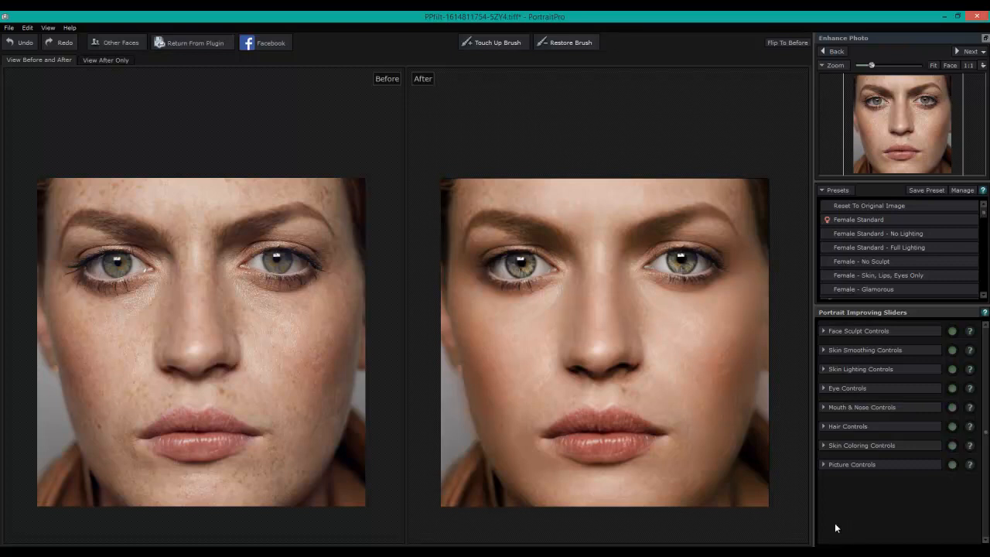
left_click(889, 208)
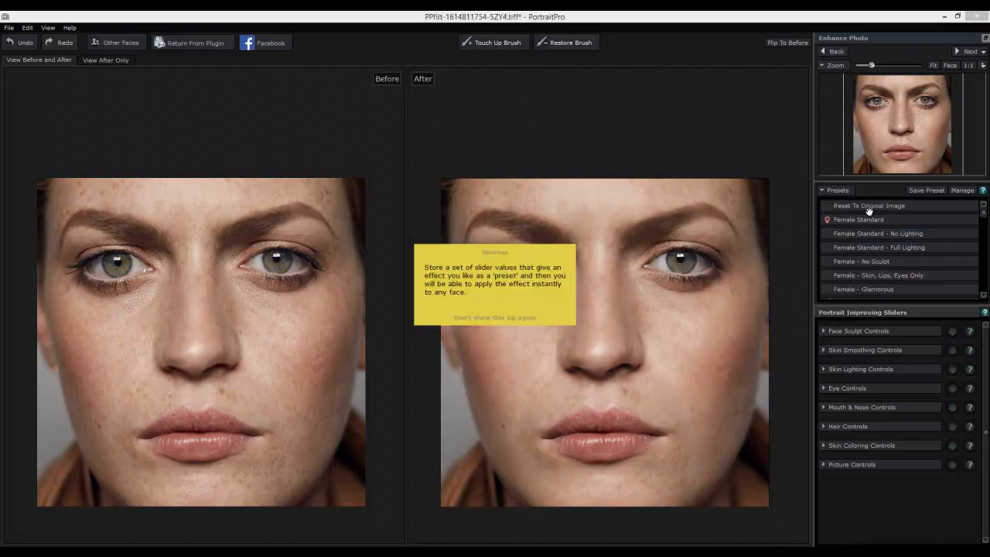
left_click(493, 254)
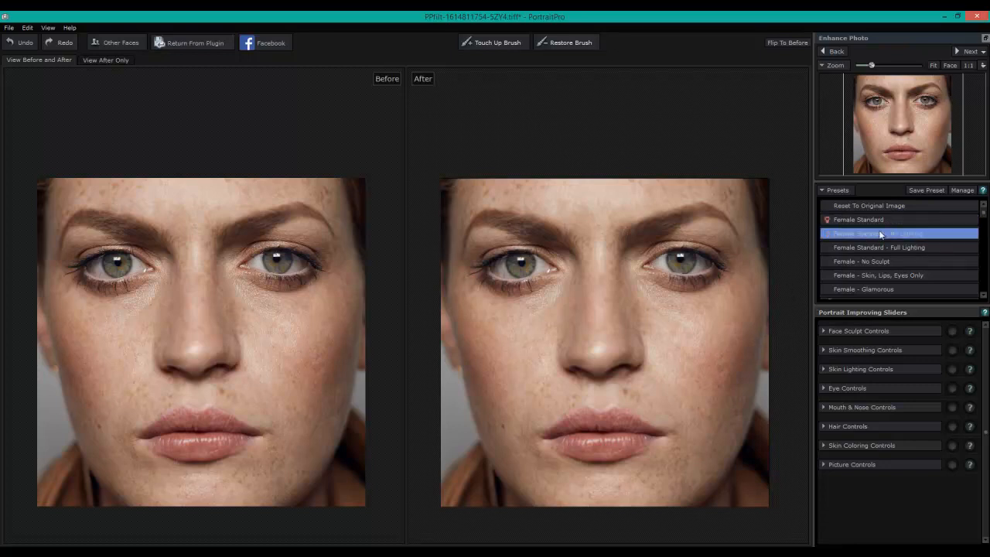
Examine the available female, male and child presets in the preset list.
scroll(880, 237, "down", 2)
scroll(876, 241, "down", 2)
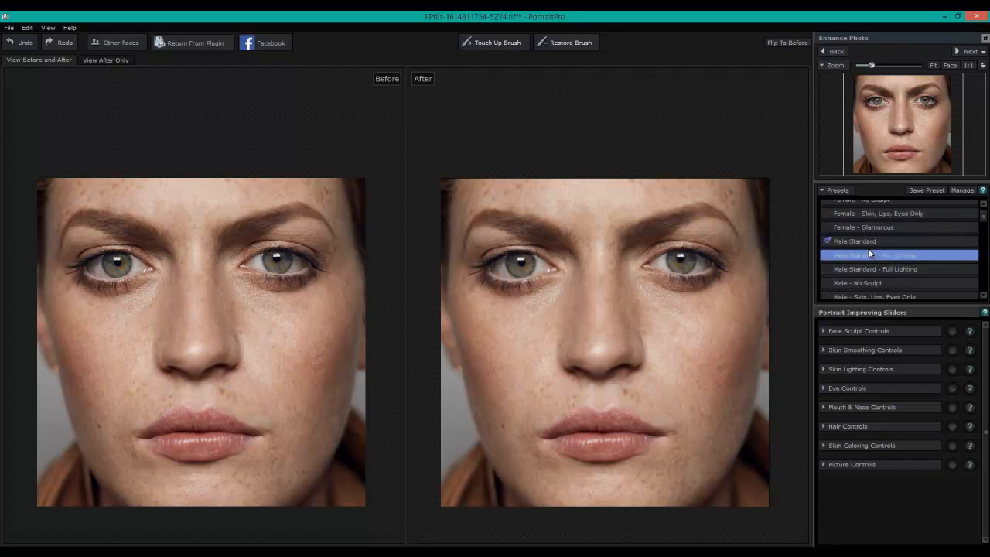
scroll(870, 268, "up", 4)
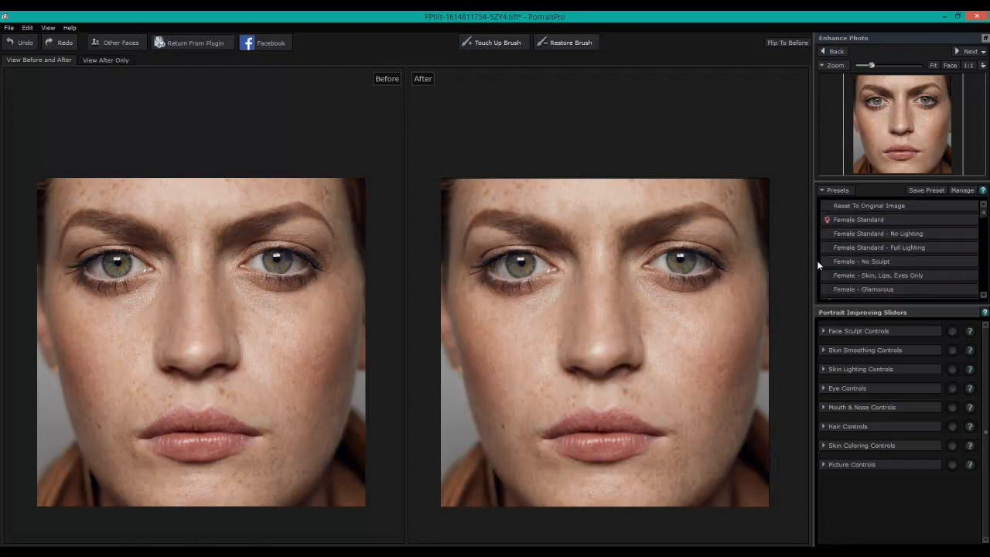
scroll(829, 281, "down", 2)
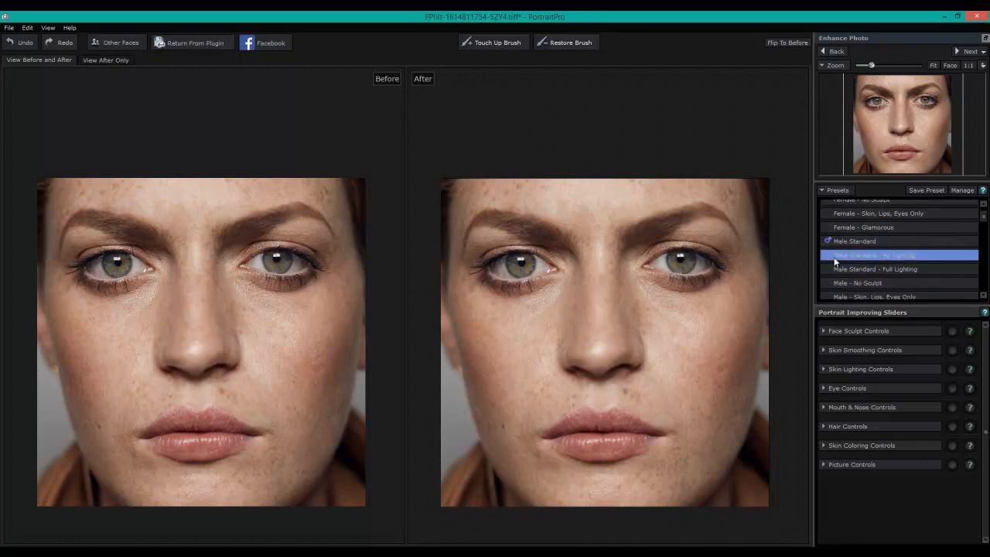
scroll(832, 292, "down", 1)
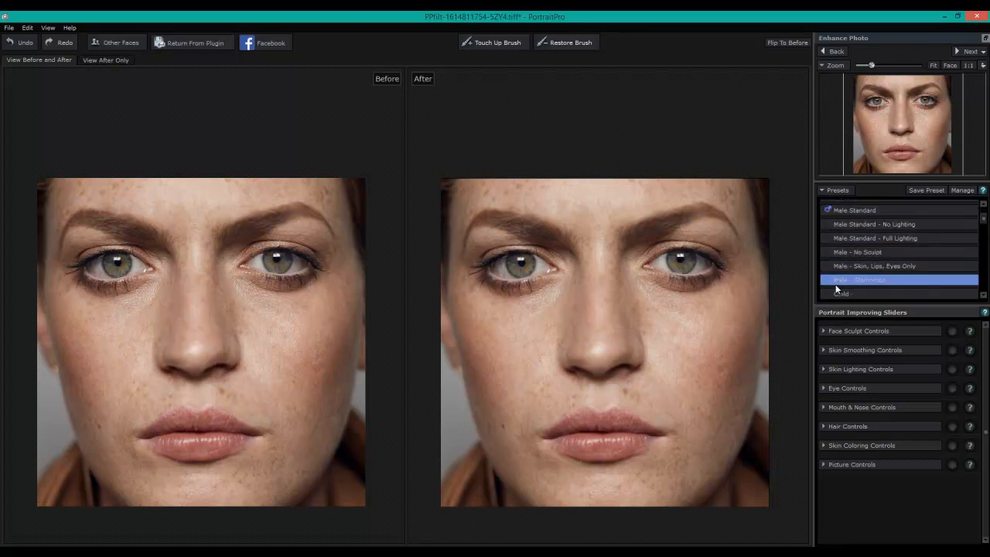
scroll(833, 290, "down", 1)
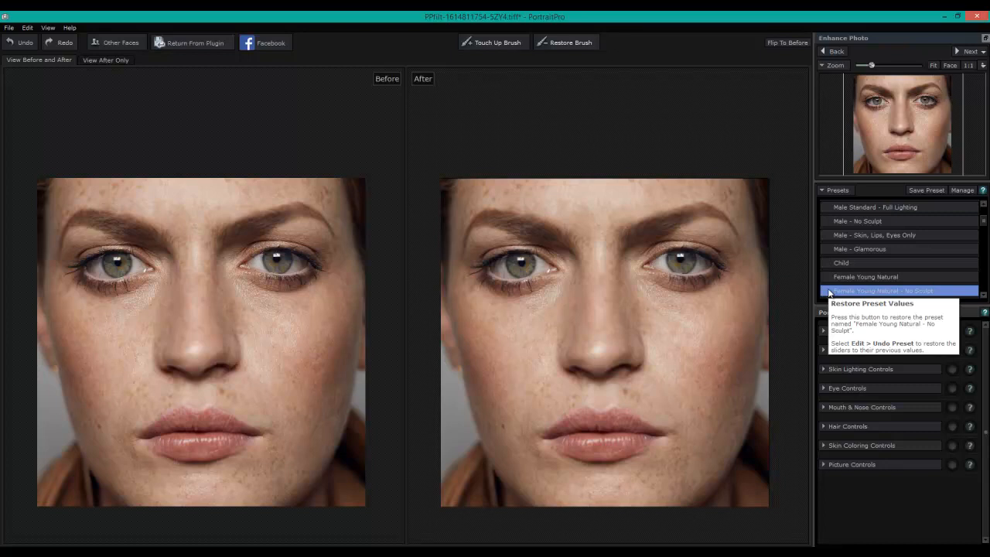
scroll(831, 291, "down", 1)
scroll(833, 288, "down", 1)
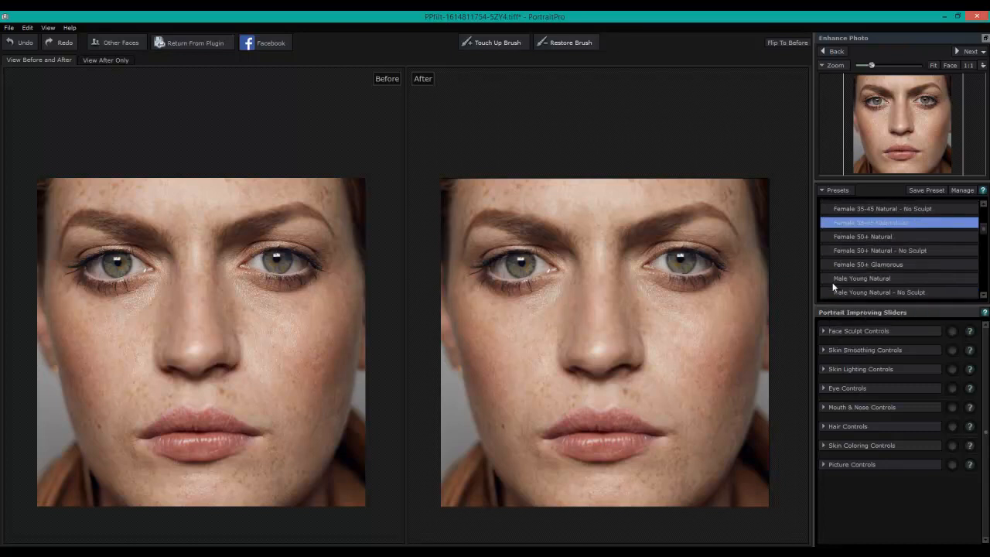
scroll(850, 280, "down", 2)
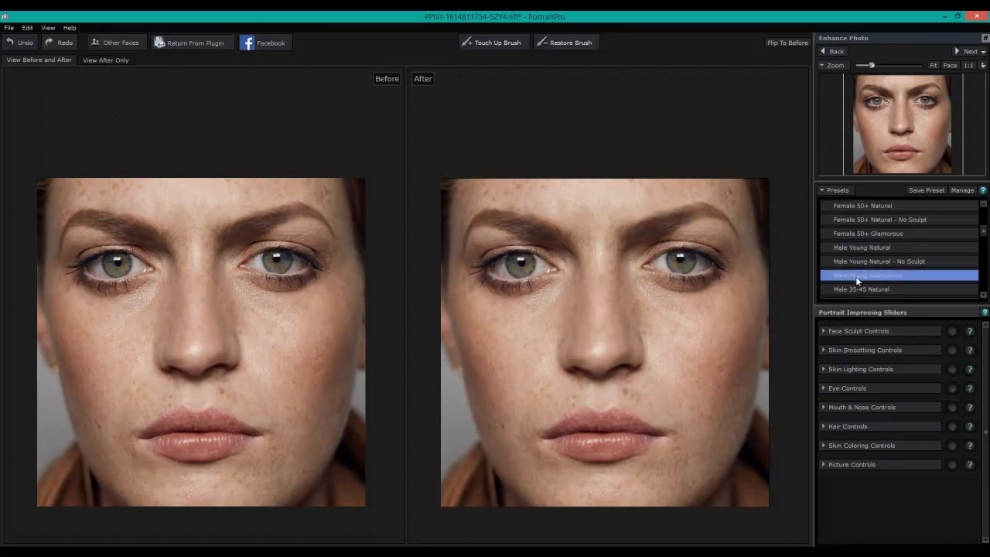
scroll(878, 271, "down", 2)
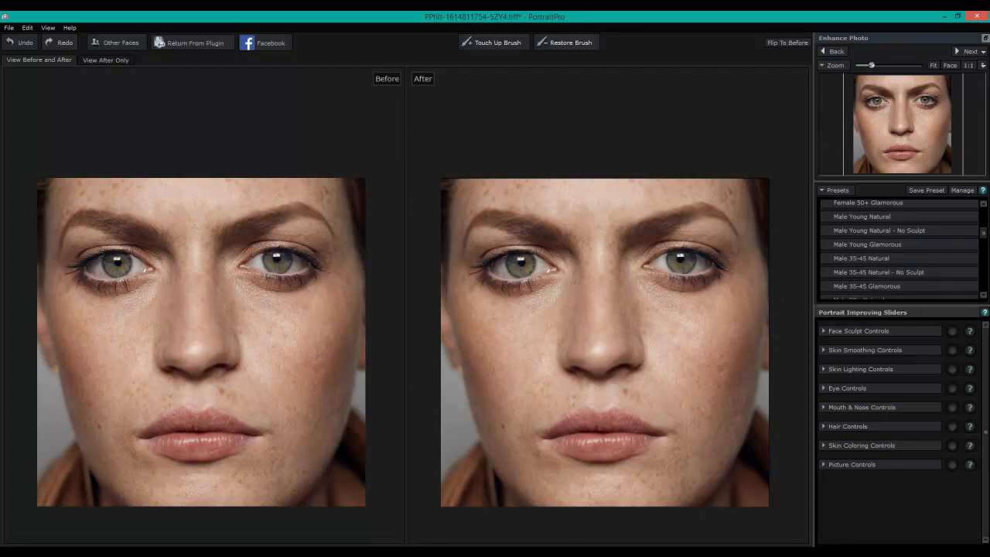
scroll(916, 293, "down", 4)
scroll(917, 293, "up", 4)
scroll(914, 288, "up", 2)
Try the Female 50+ and Male Young presets on the portrait, and reset it to the original image.
left_click(908, 233)
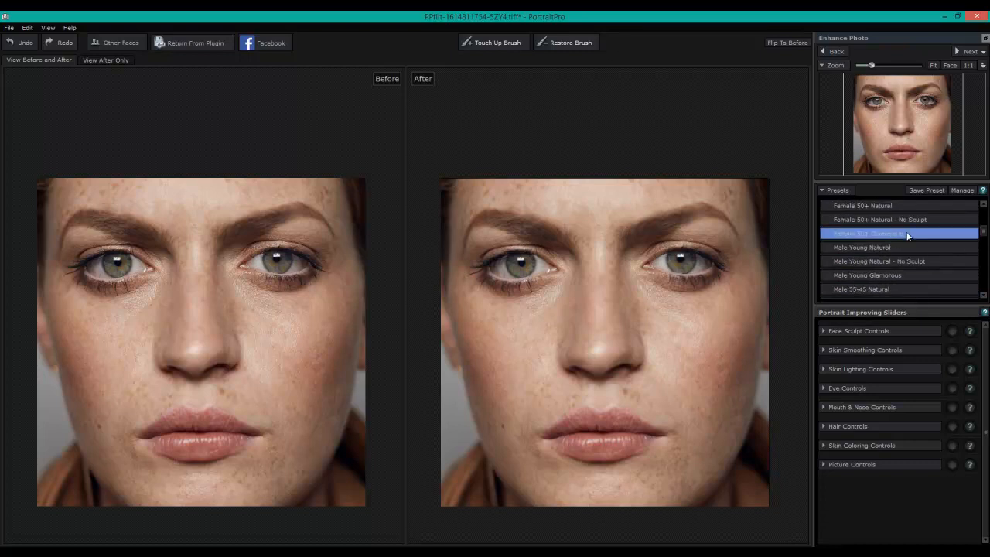
left_click(915, 247)
left_click(896, 234)
left_click(871, 260)
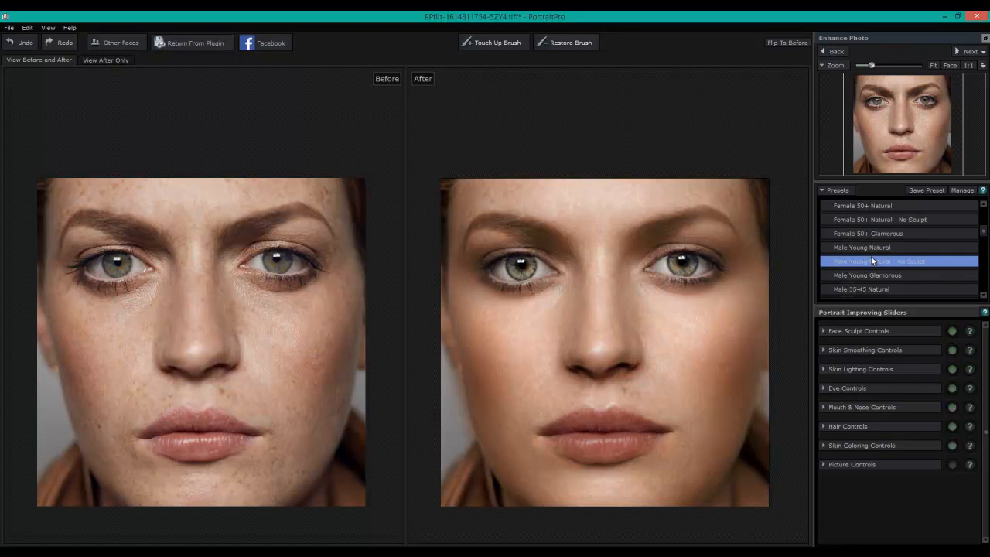
left_click(874, 248)
left_click(879, 219)
left_click(879, 206)
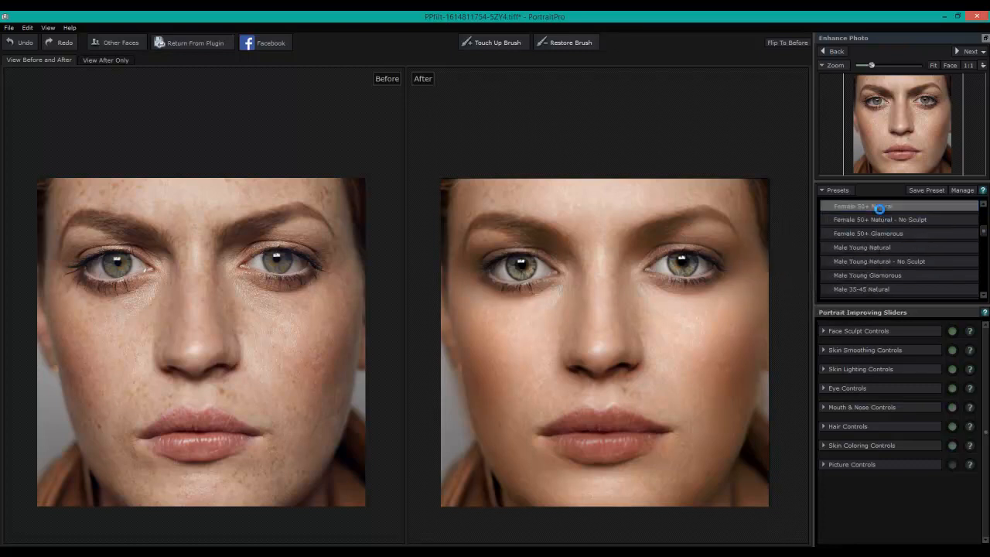
scroll(882, 240, "up", 5)
scroll(881, 240, "up", 3)
left_click(874, 207)
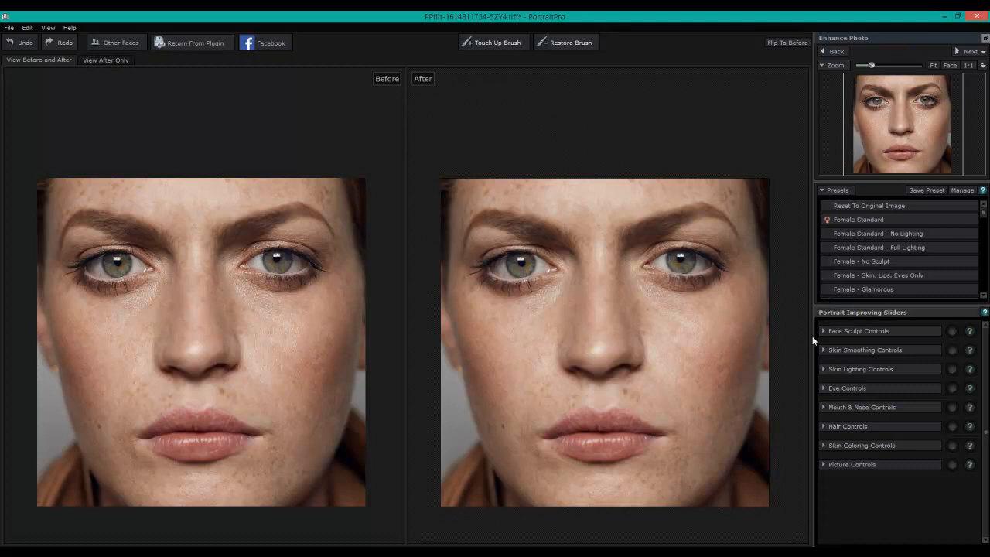
Expand the Face Sculpt Controls with the Face Shape group, and try the Forehead, Jaw and Eyes adjustments.
left_click(872, 334)
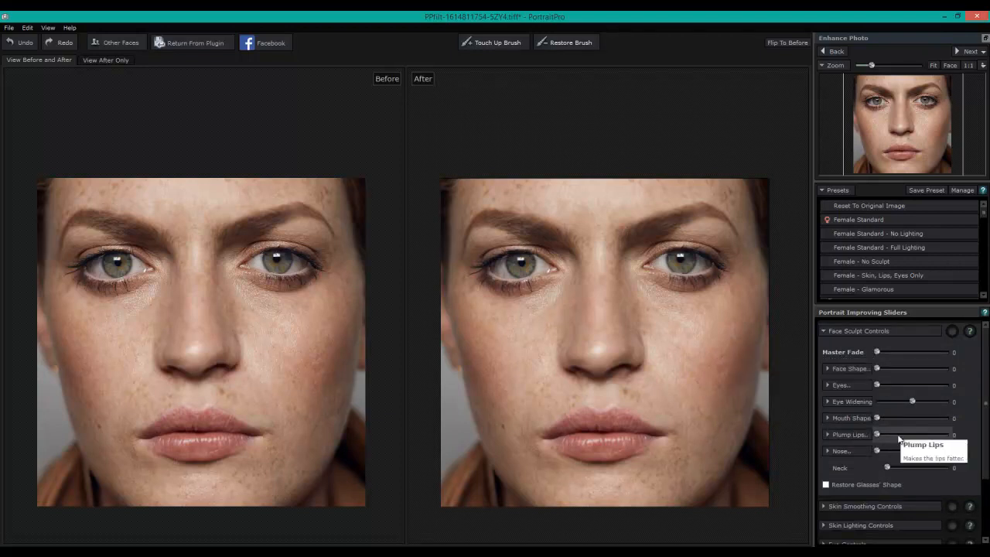
left_click(828, 370)
mouse_move(890, 385)
left_mouse_down()
mouse_move(926, 385)
mouse_move(890, 385)
left_mouse_up()
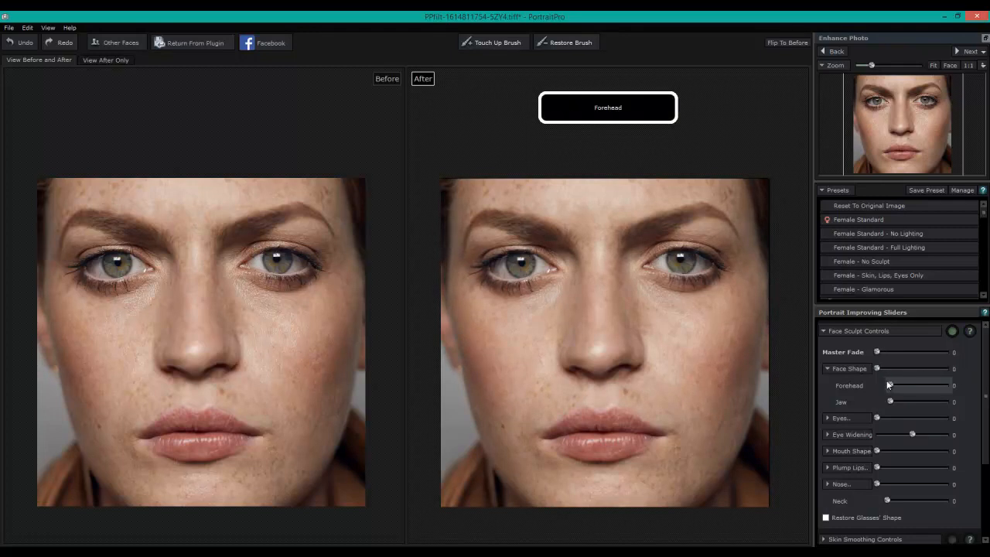
left_click(891, 403)
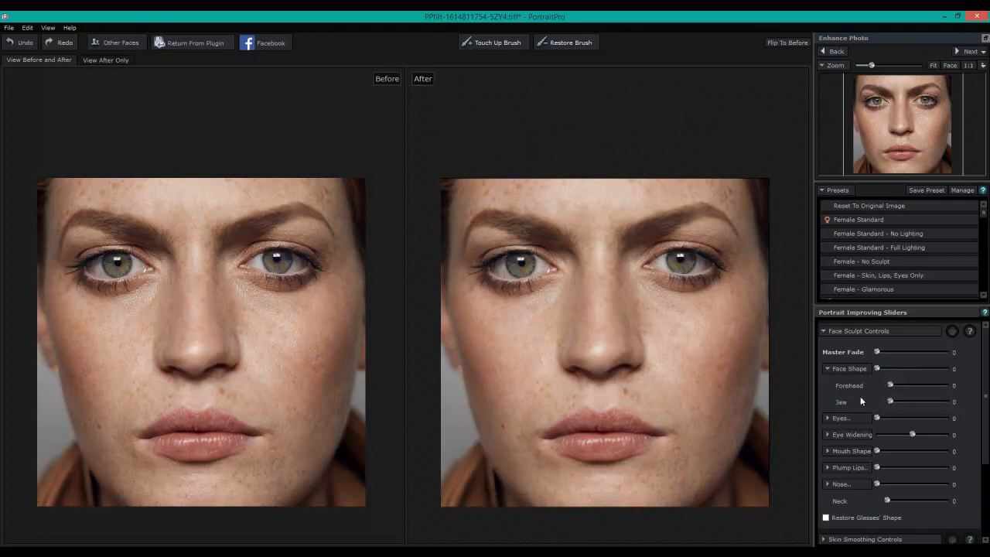
left_click(879, 419)
left_click_drag(880, 419, 853, 406)
Test the Eye Widening adjustment at both extremes and set it to 20.
left_click_drag(913, 437, 967, 441)
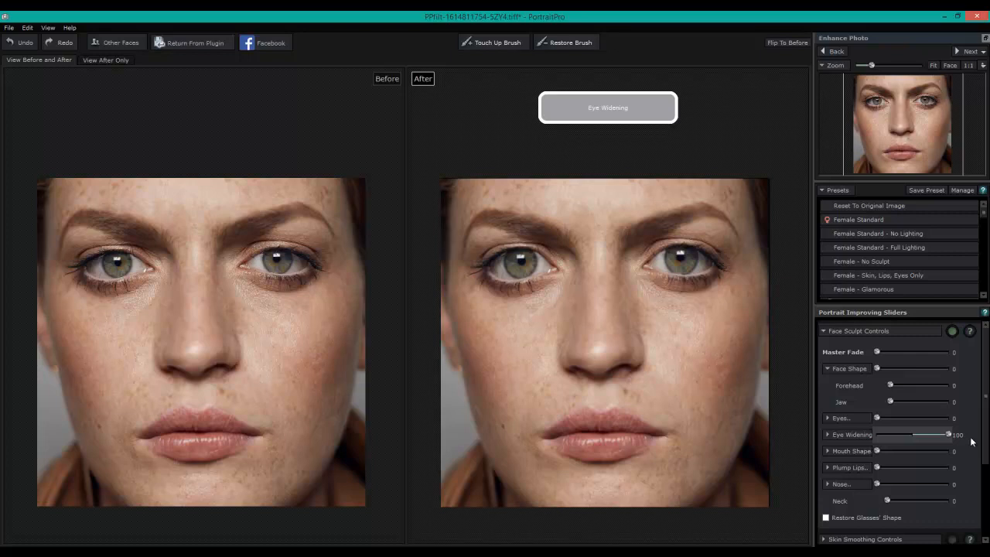
left_click_drag(949, 437, 943, 437)
left_click_drag(936, 434, 802, 435)
left_click_drag(877, 435, 920, 436)
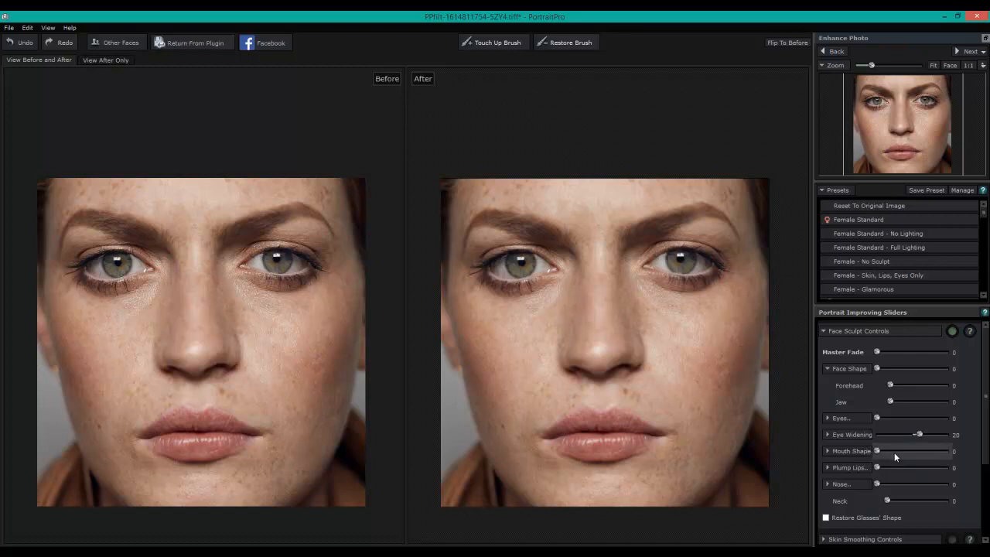
Expand the Mouth Shape group and set both Smile and Expression to 100.
left_click(835, 452)
left_click(829, 451)
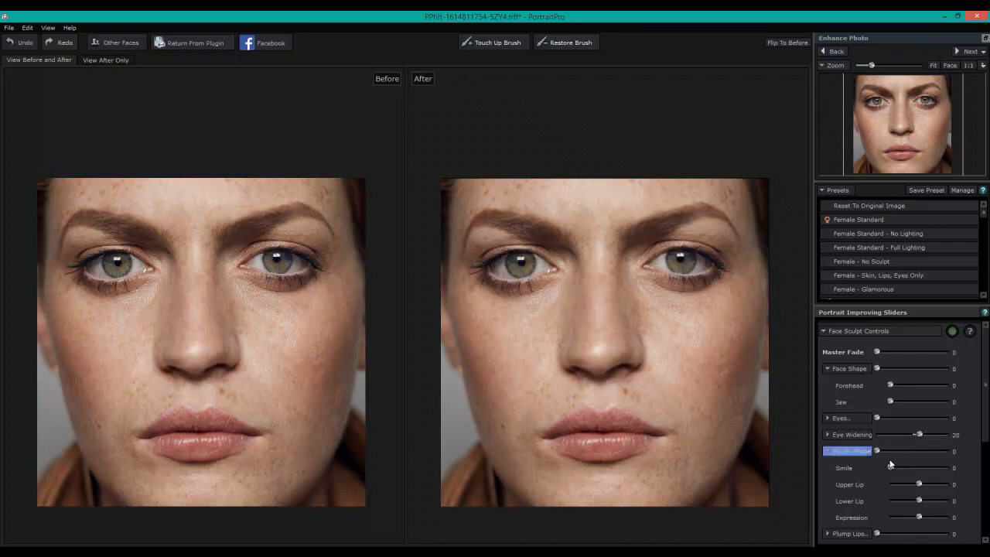
left_click_drag(889, 467, 953, 467)
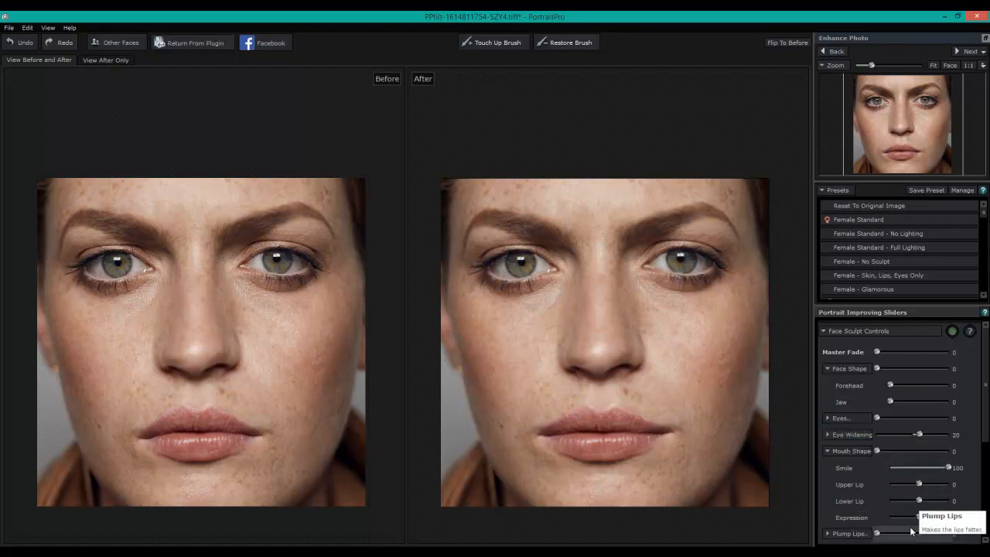
left_click_drag(922, 521, 949, 520)
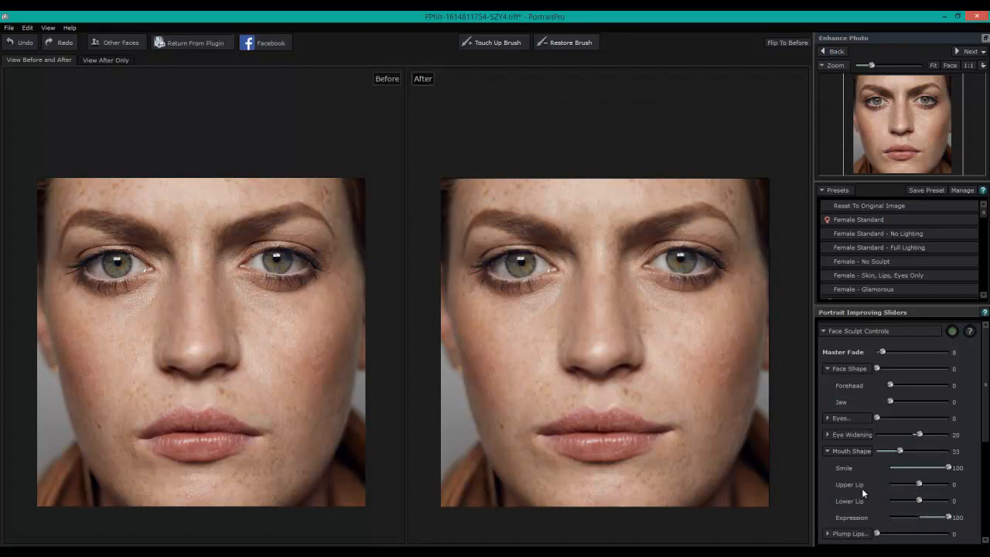
Set Slim Nose to 30 within the Nose group, trying Slim Tip first, and collapse the group.
scroll(847, 475, "down", 2)
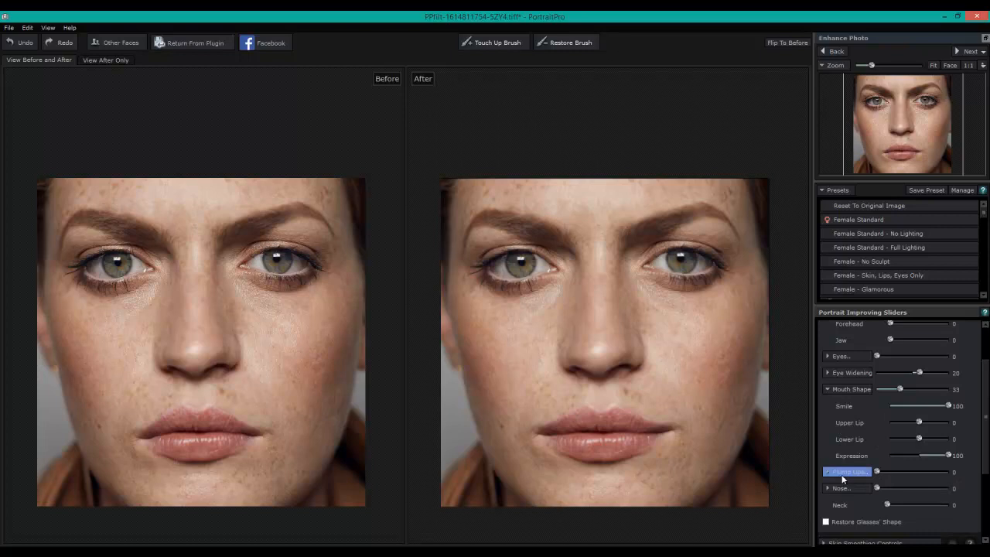
scroll(841, 475, "down", 1)
left_click(858, 457)
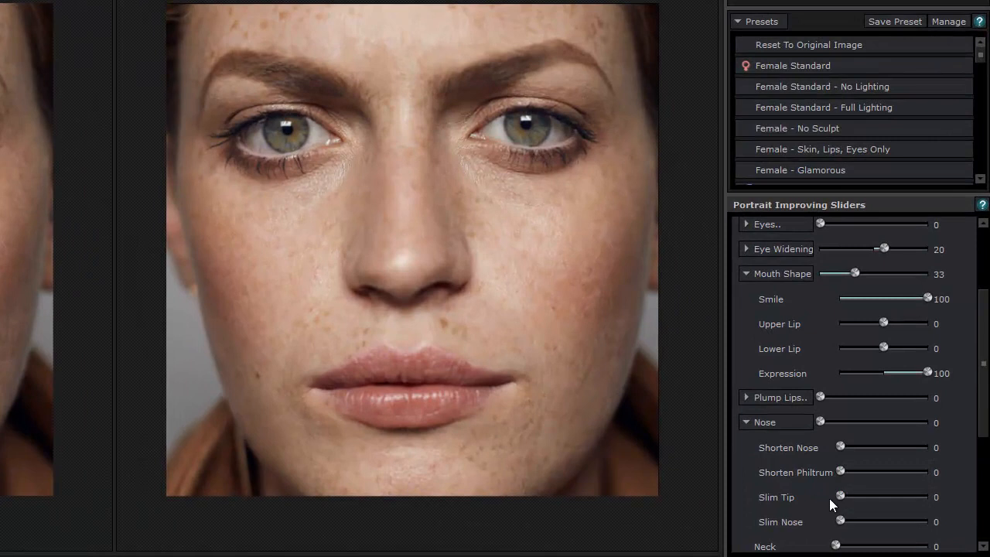
mouse_move(841, 494)
left_mouse_down()
mouse_move(949, 498)
mouse_move(824, 484)
left_mouse_up()
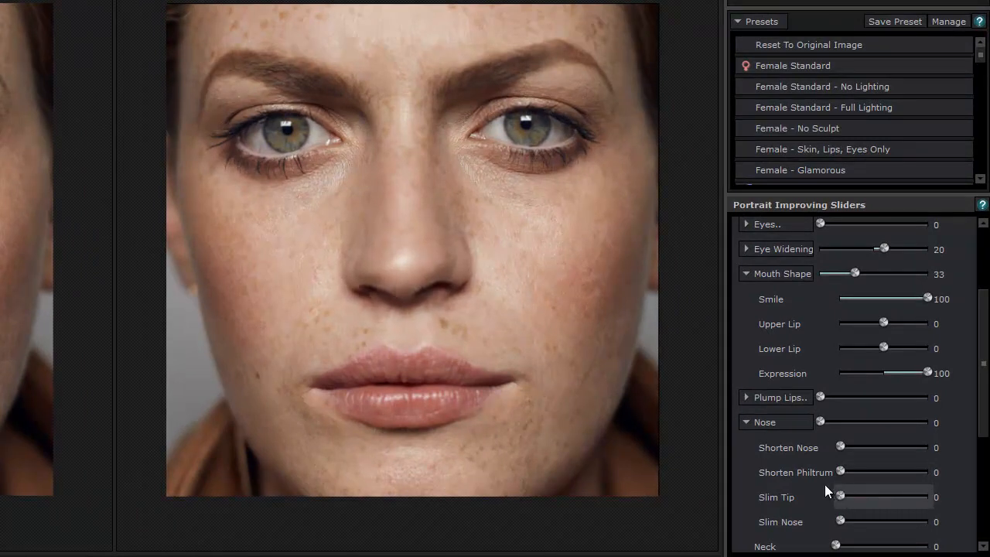
left_click_drag(836, 519, 865, 518)
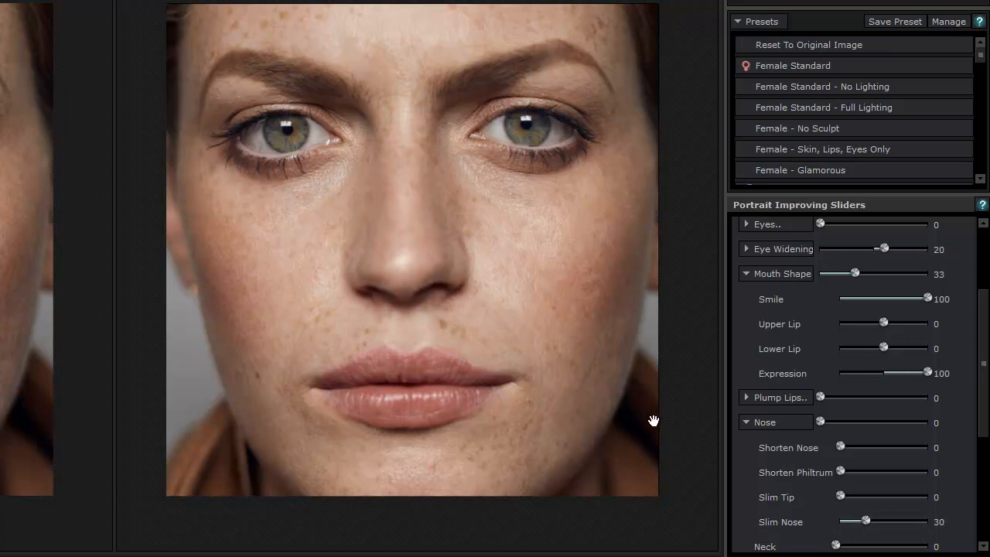
left_click(750, 424)
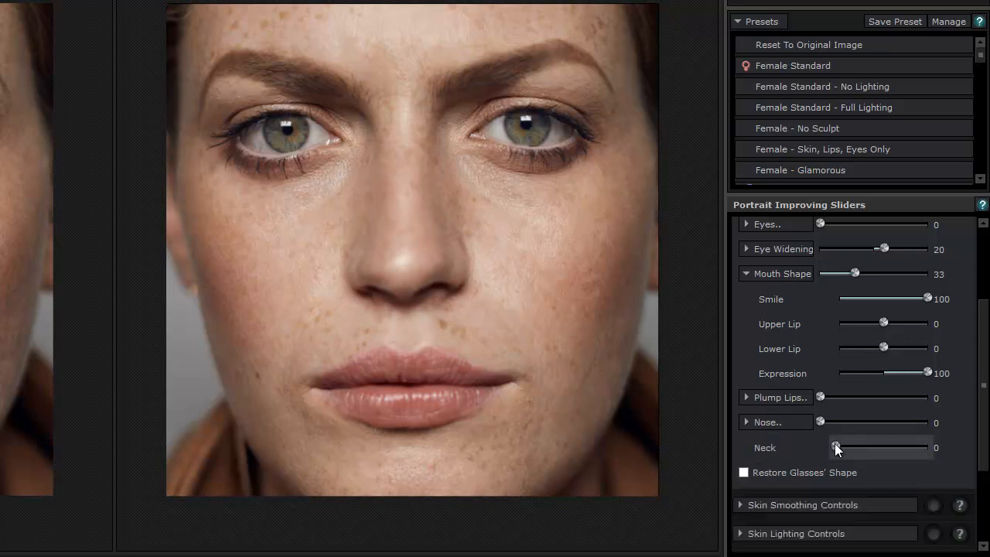
Try the Neck adjustment and the Restore Glasses' Shape option, and collapse the Mouth Shape group.
left_click_drag(834, 443, 758, 434)
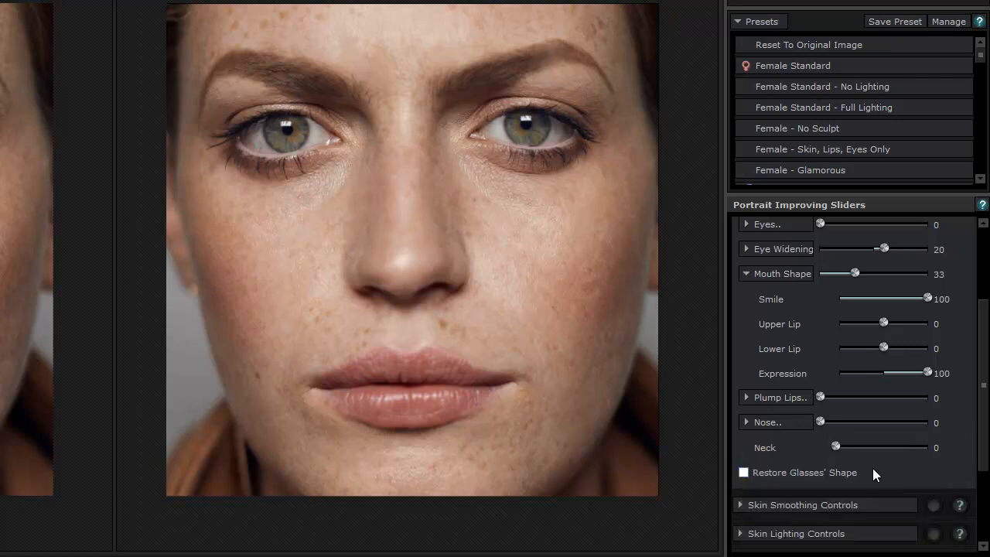
left_click(743, 473)
left_click(741, 471)
left_click(744, 273)
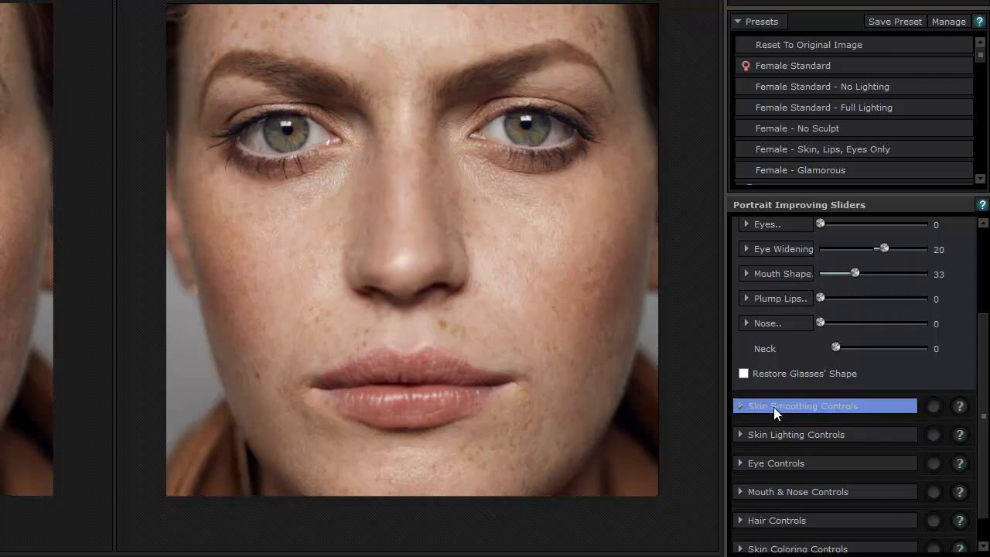
Expand the Skin Smoothing Controls and raise the Master Fade to 40 and on to 100.
scroll(787, 405, "down", 1)
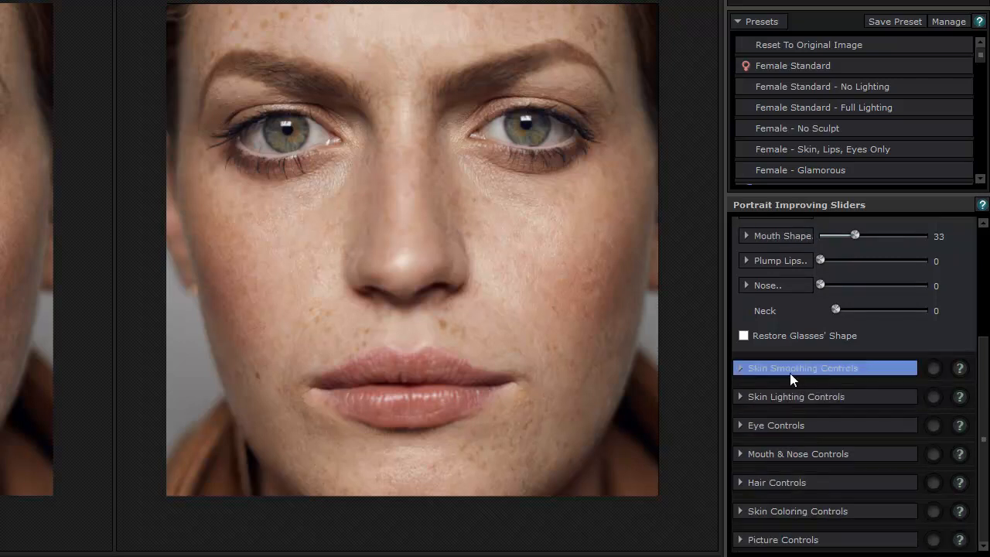
left_click(740, 368)
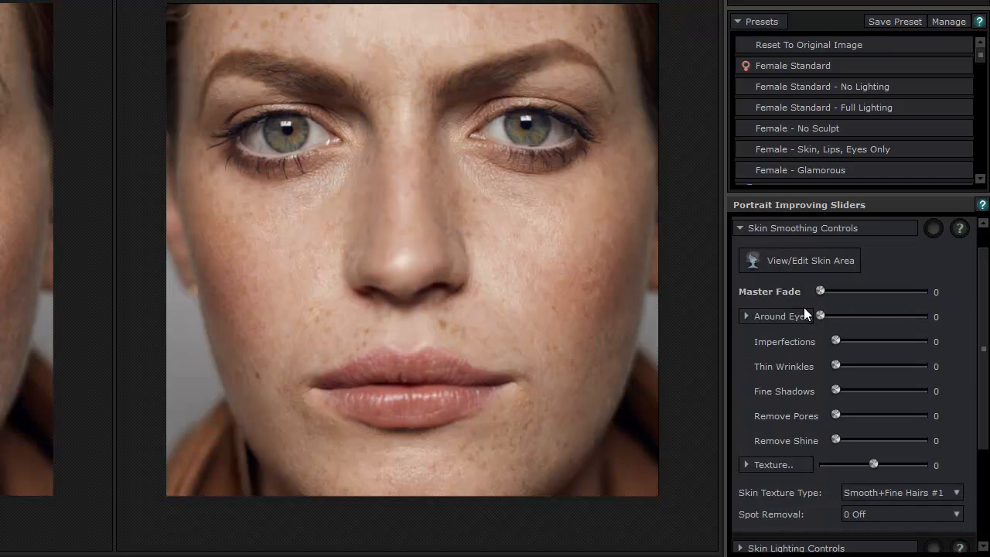
left_click_drag(821, 290, 863, 288)
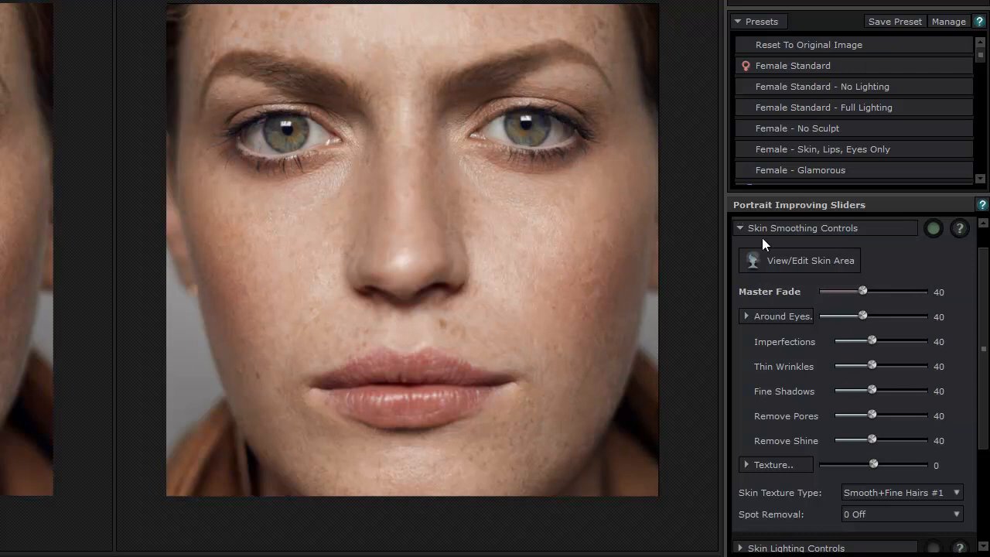
left_click_drag(863, 292, 928, 292)
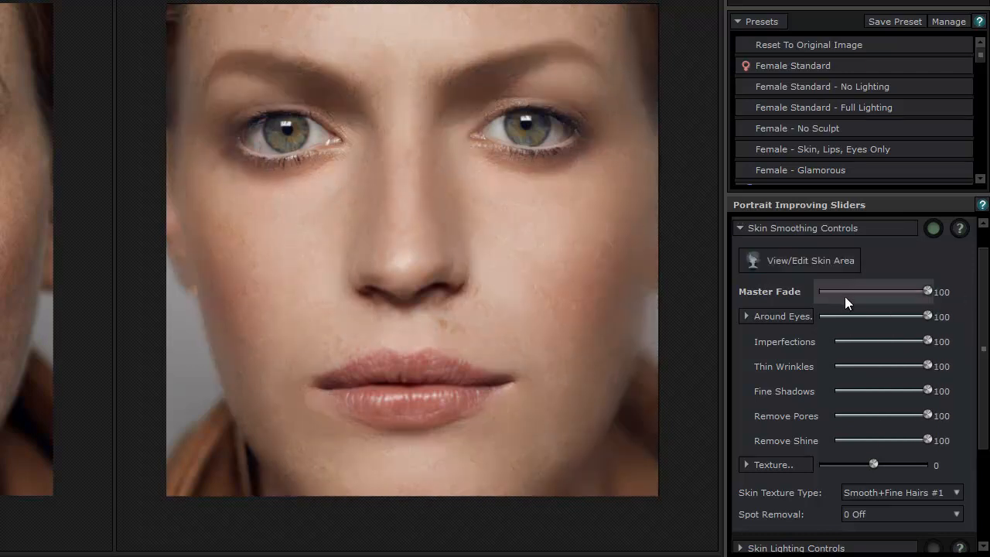
Lower the skin smoothing Master Fade to 20 and on to 0, and look inside the Around Eyes group.
left_click_drag(927, 291, 842, 291)
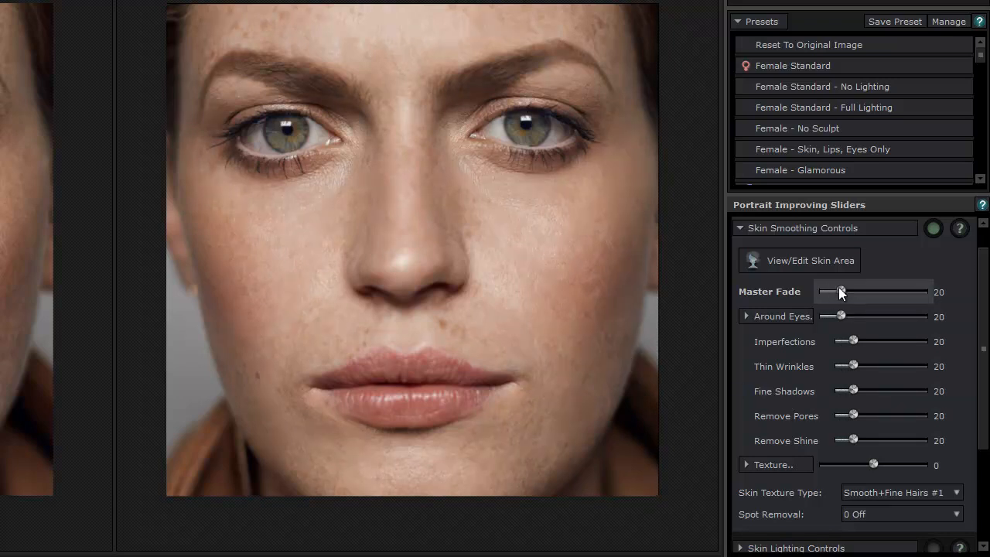
left_click_drag(840, 291, 724, 289)
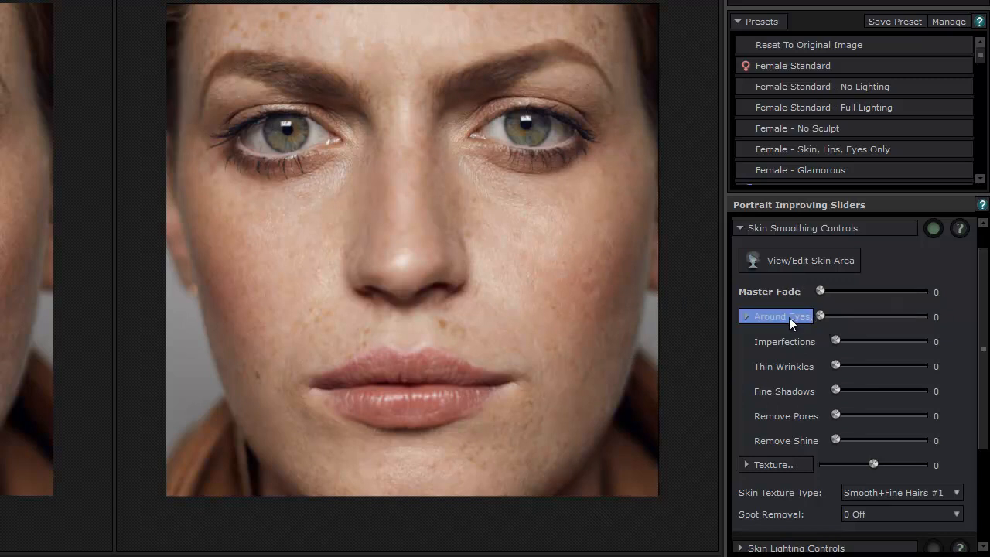
left_click(747, 315)
left_click(745, 316)
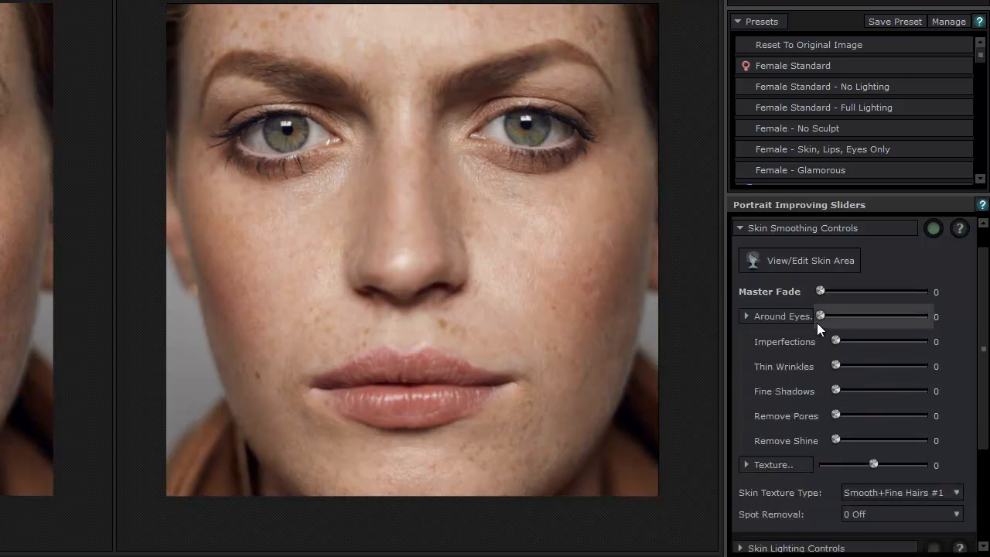
left_click(749, 317)
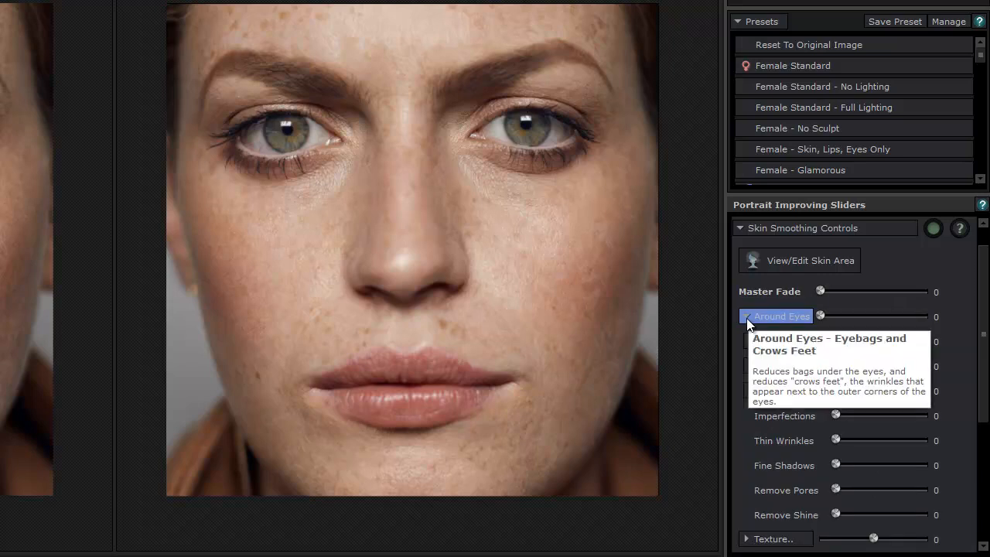
left_click(746, 318)
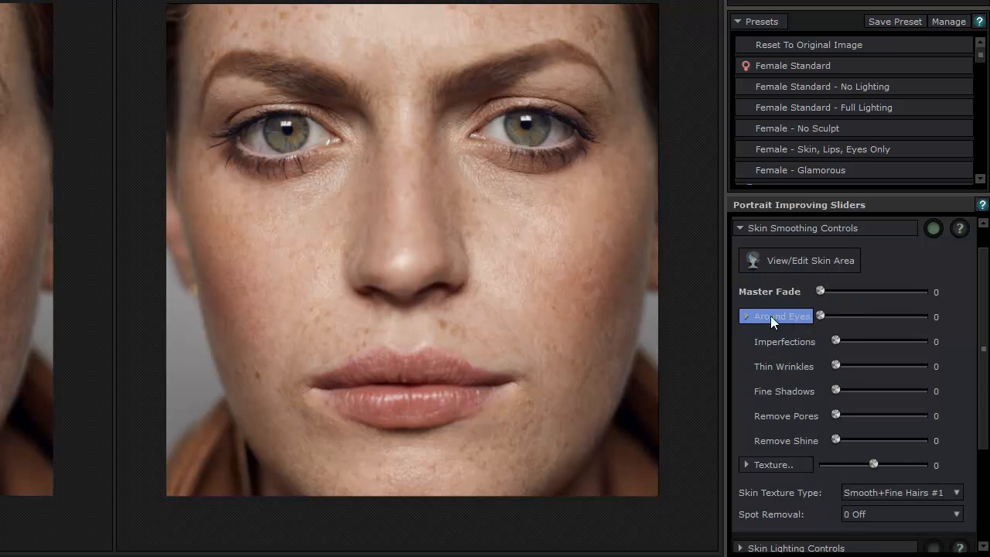
left_click(746, 316)
left_click(746, 316)
Set Around Eyes to 17, Imperfections to 32, Thin Wrinkles to 37 and Fine Shadows to 14, trying Fine Shadows at 100 first.
left_click_drag(821, 315, 842, 390)
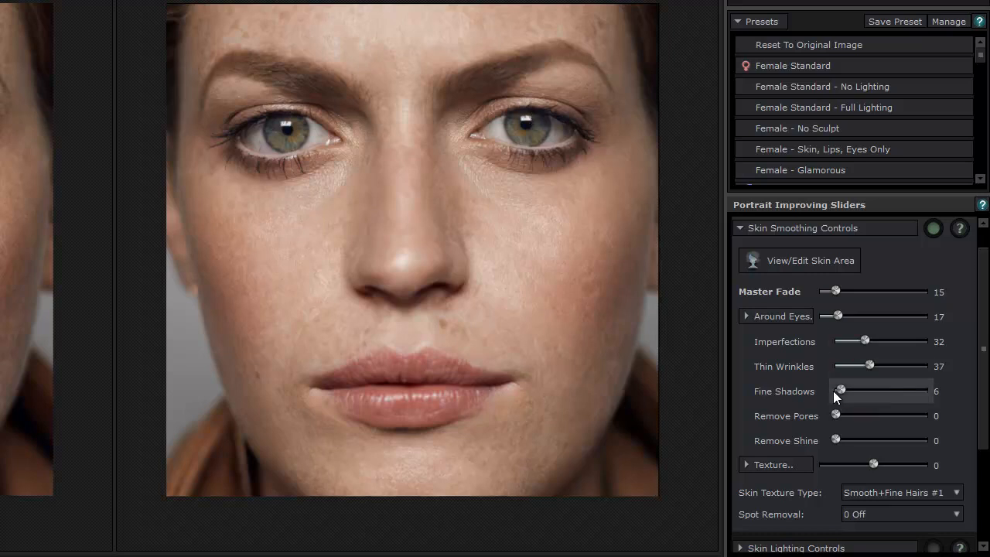
left_click_drag(840, 390, 944, 392)
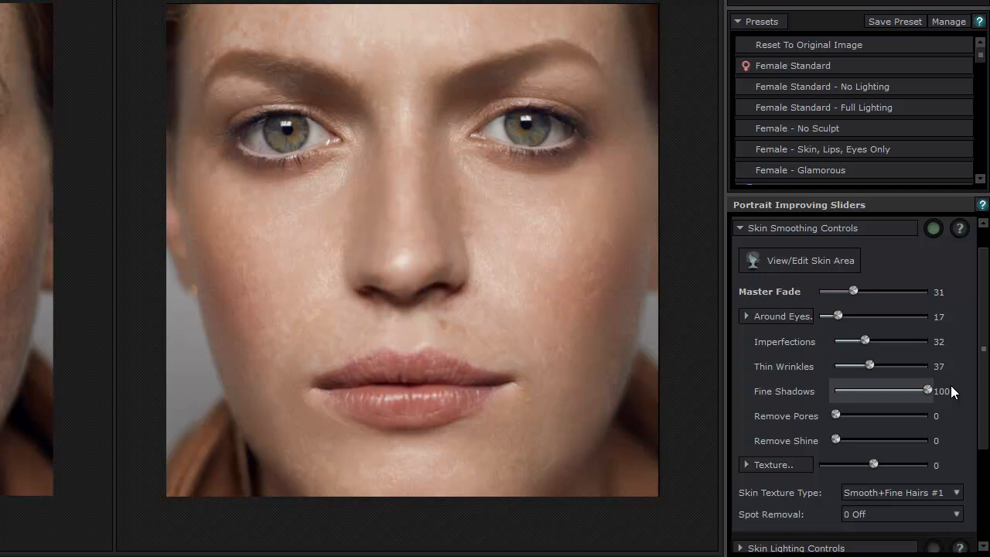
left_click_drag(927, 389, 848, 388)
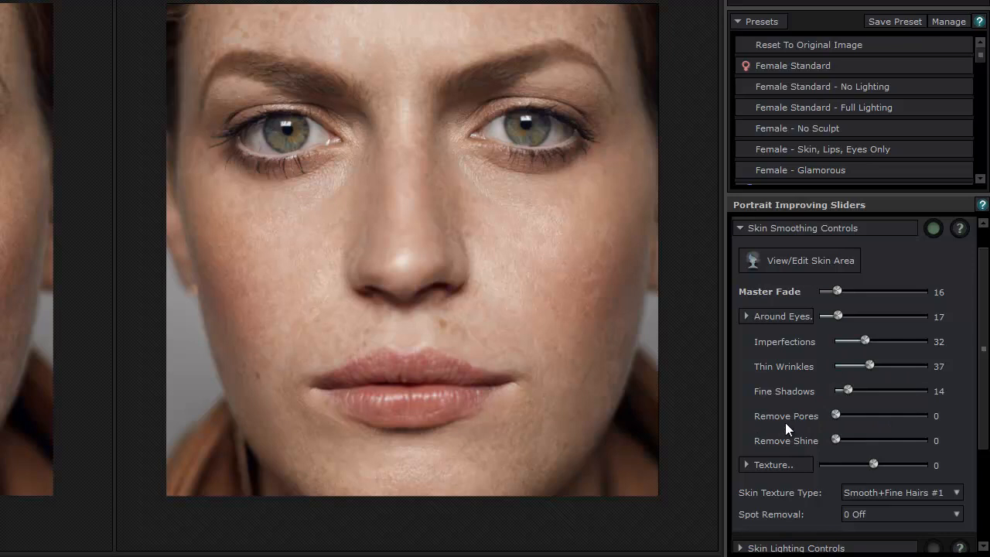
Set Remove Pores to 22 and Remove Shine to 83 in the skin smoothing settings.
mouse_move(782, 410)
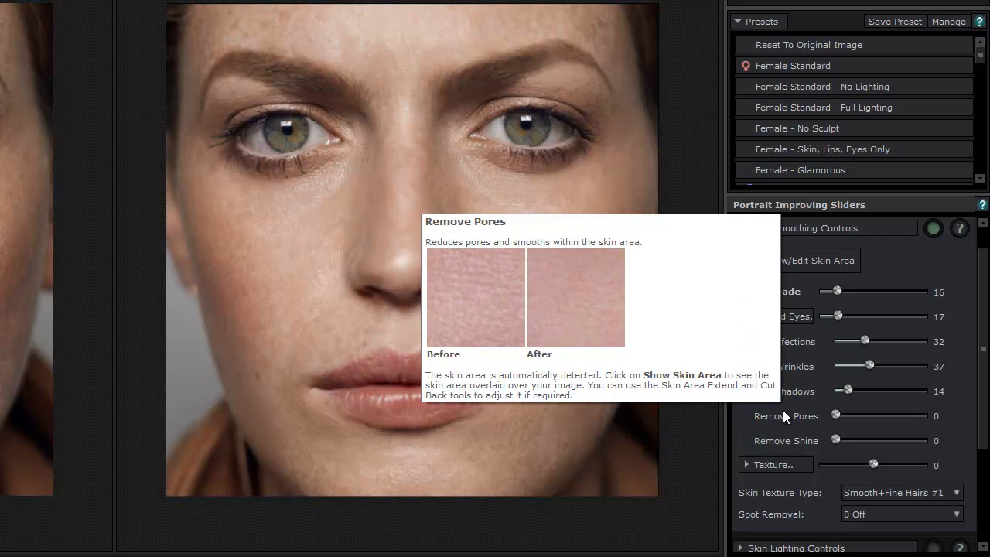
left_click_drag(835, 416, 855, 413)
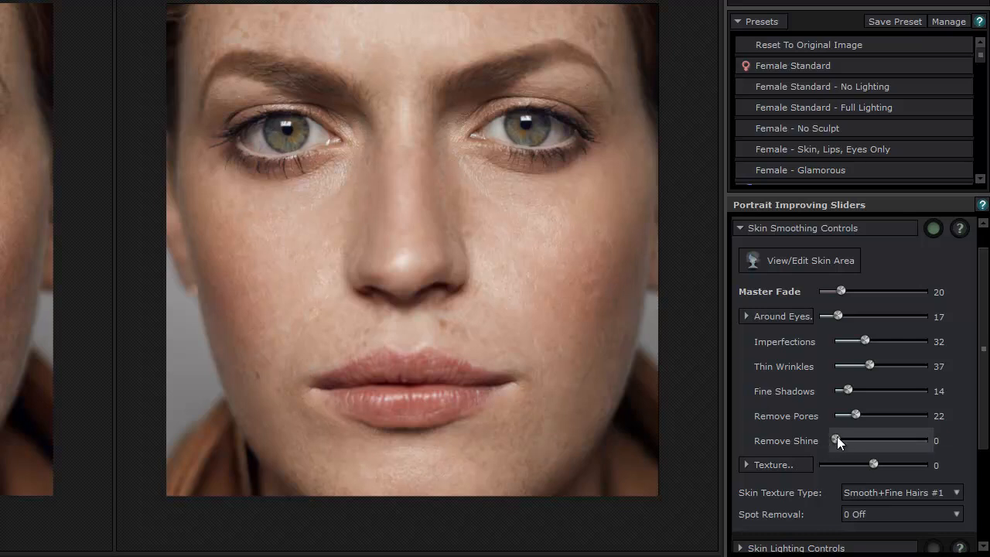
left_click_drag(870, 438, 912, 434)
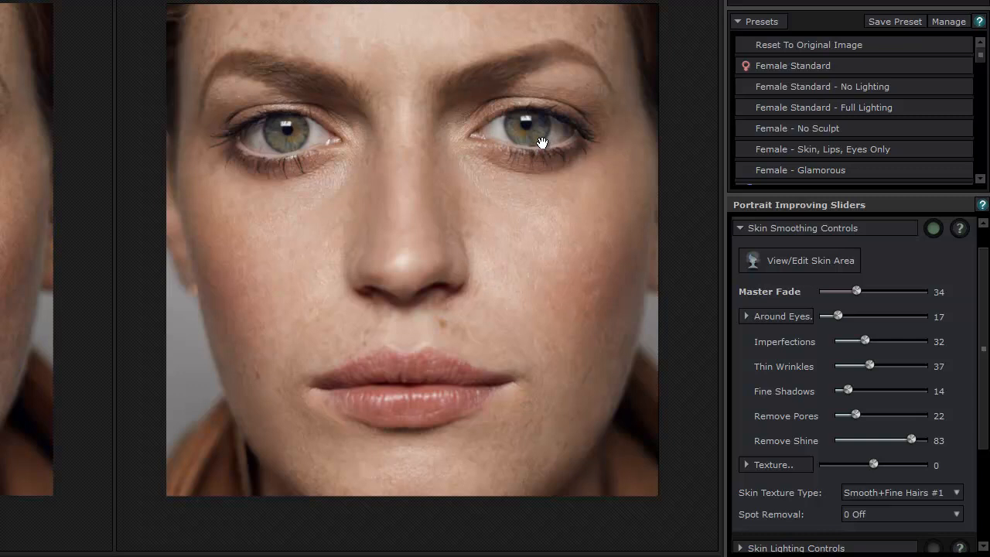
Set Lighten Eye Bags to 30, Smooth Eye Bags to 53, Smooth Crows Feet to 0 and Imperfections to 21, and collapse Skin Smoothing Controls.
left_click(745, 317)
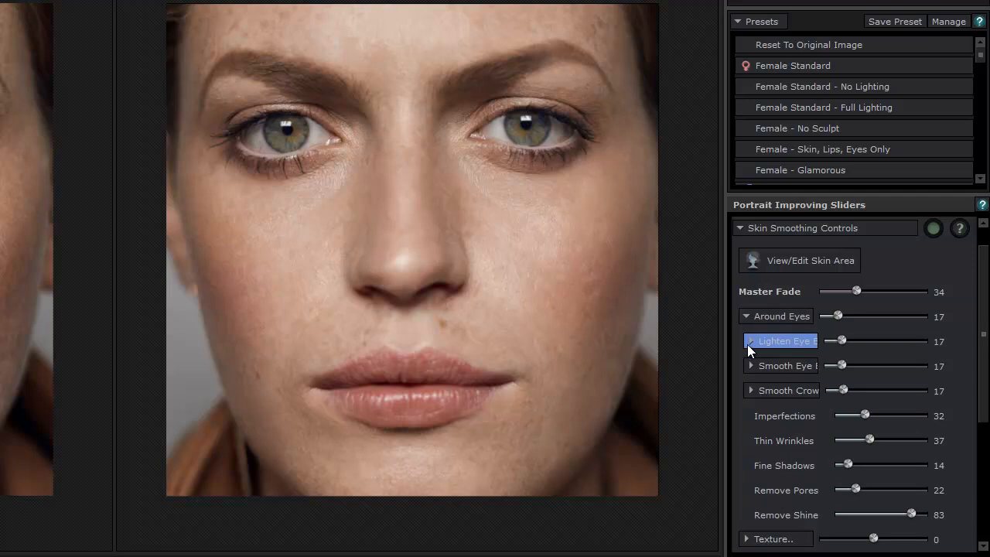
left_click_drag(841, 341, 854, 341)
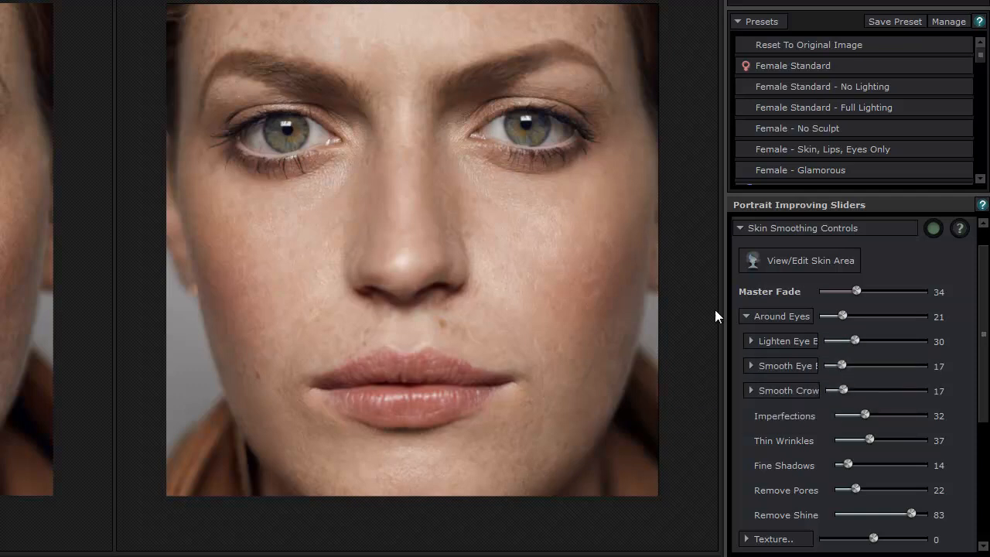
left_click_drag(841, 365, 880, 356)
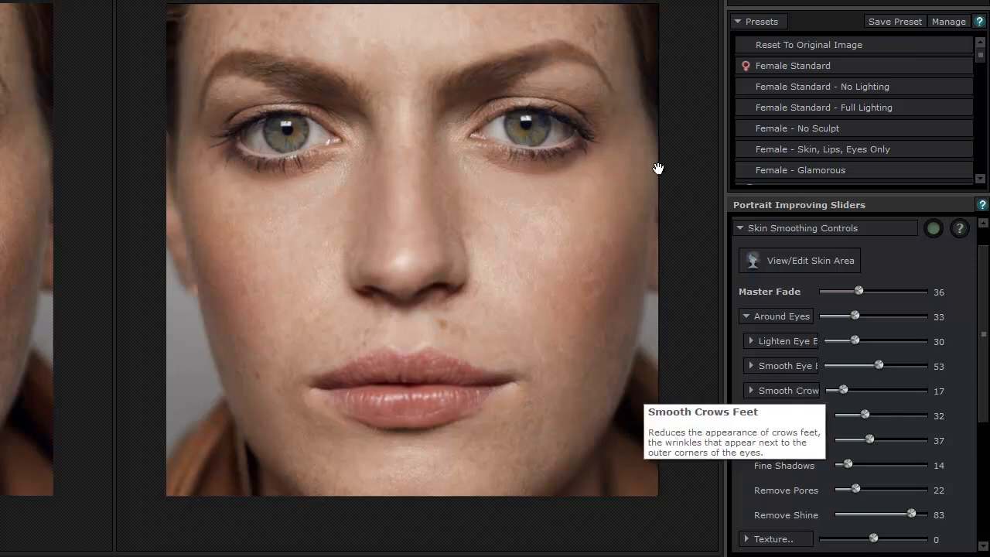
left_click_drag(844, 389, 806, 410)
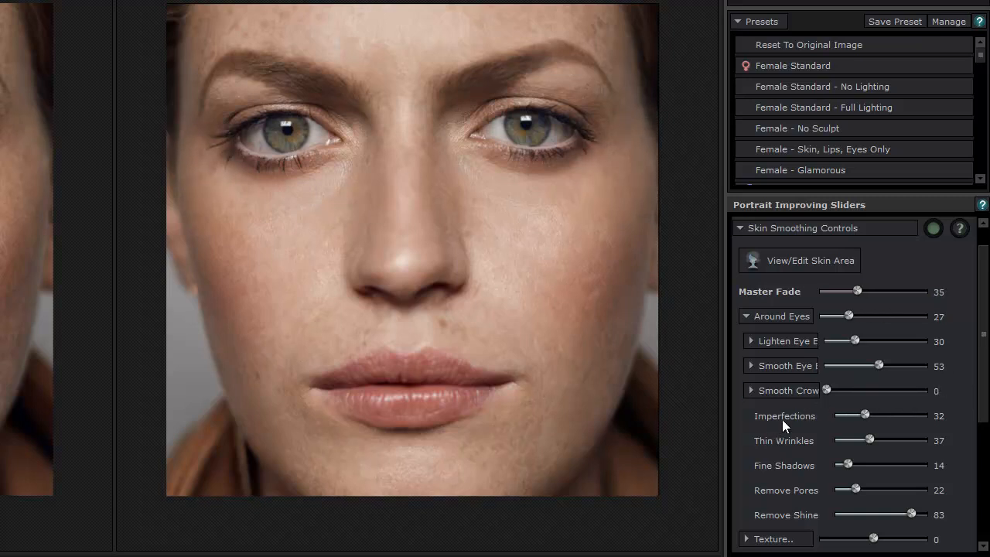
mouse_move(866, 416)
left_mouse_down()
mouse_move(954, 420)
mouse_move(855, 412)
left_mouse_up()
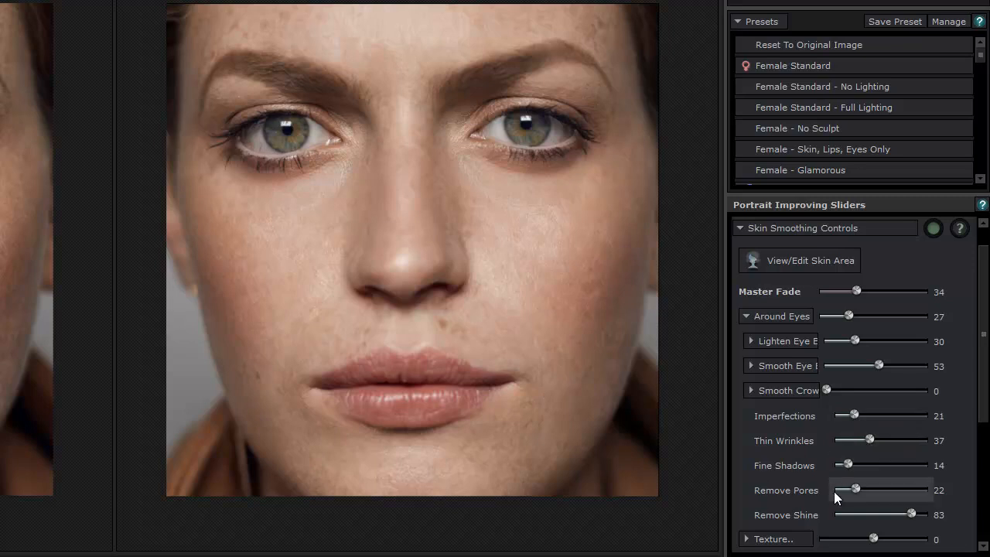
left_click(742, 228)
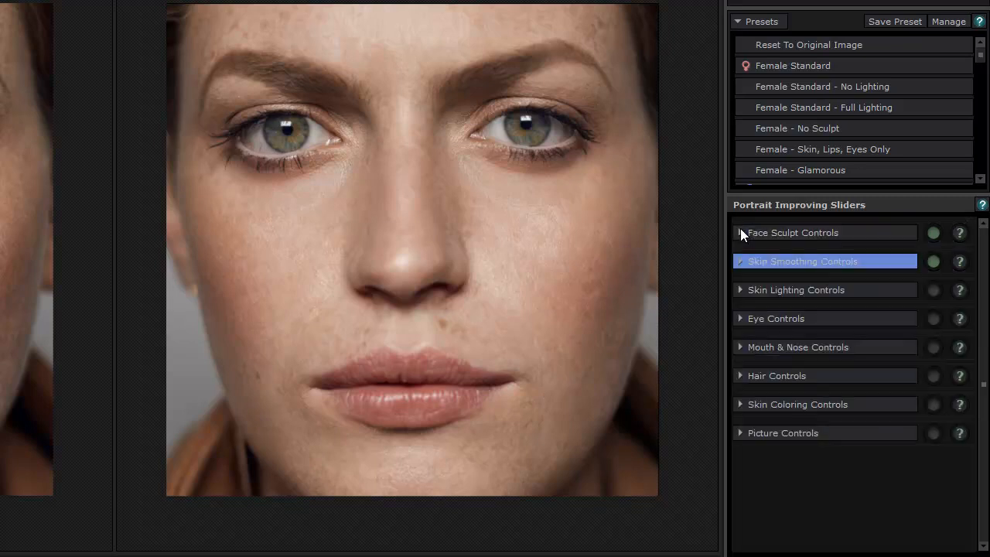
Within Eye Controls, set the Master Fade to 38, Whiten Eyes to 60, Clean Eyes to 31 and Sharpen Eyes to 33.
left_click(737, 317)
left_click(680, 282)
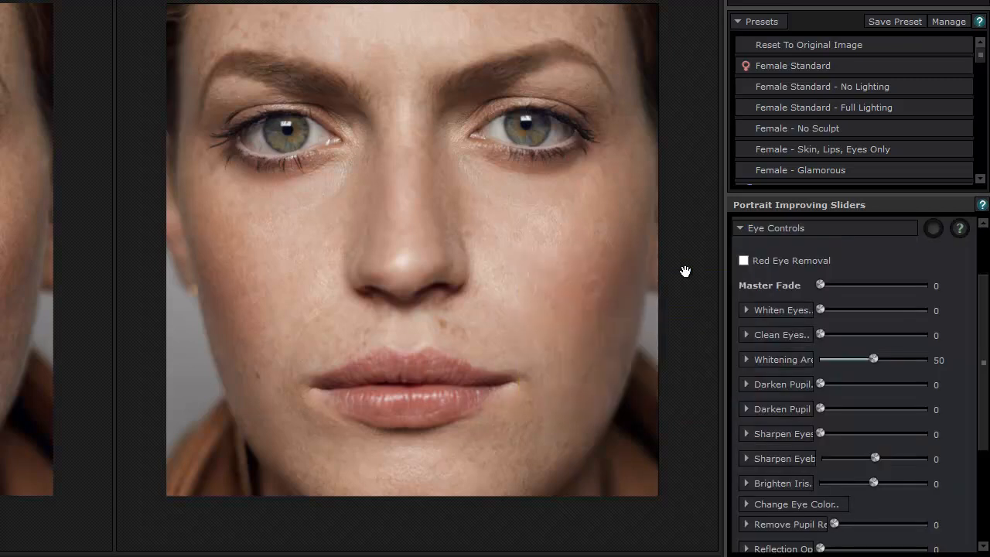
left_click(759, 313)
left_click(745, 312)
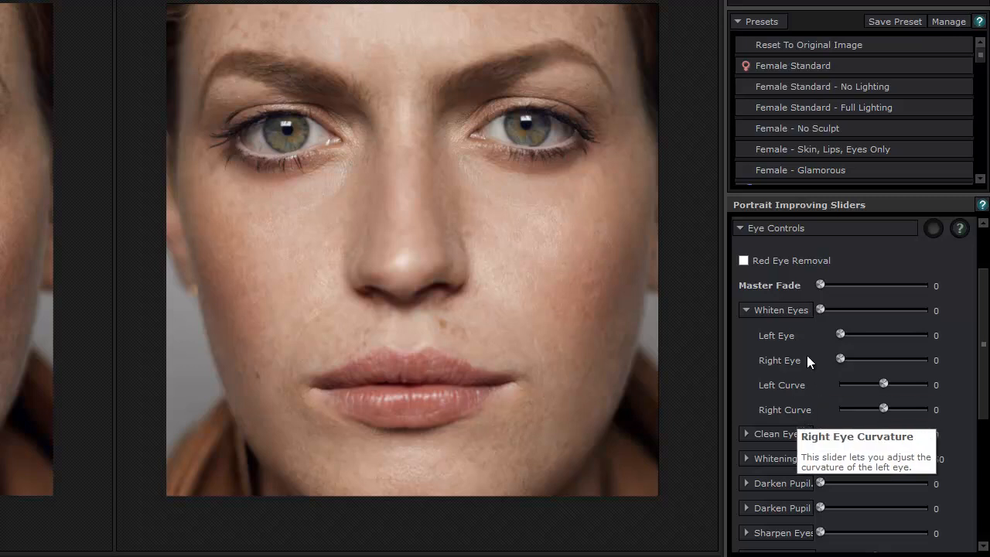
left_click_drag(820, 308, 861, 283)
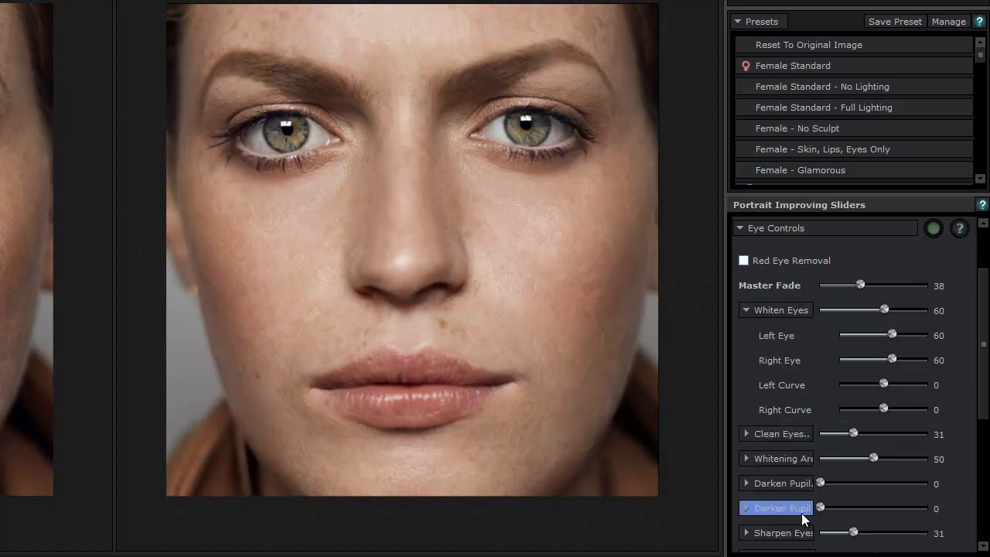
mouse_move(853, 534)
left_mouse_down()
mouse_move(864, 539)
mouse_move(855, 535)
left_mouse_up()
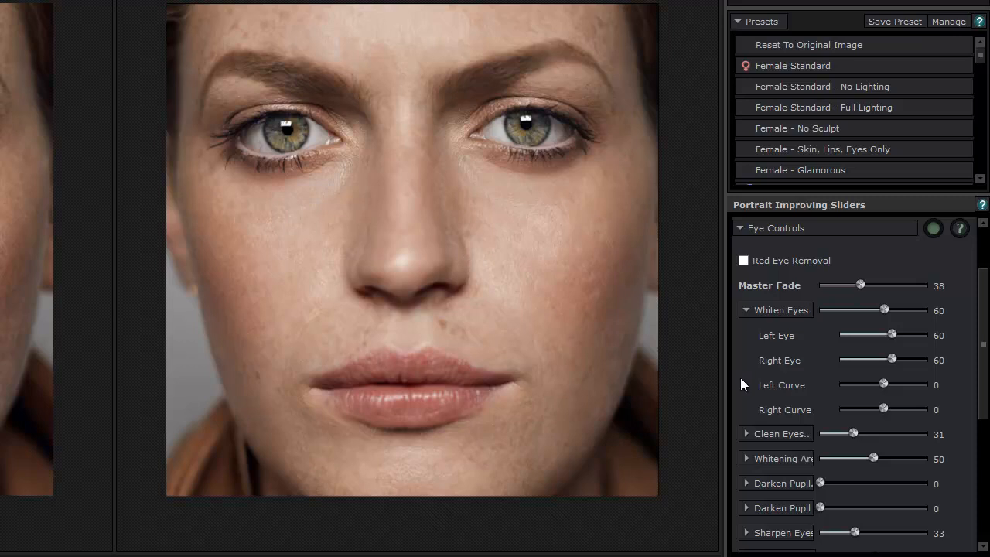
Brighten the irises of both eyes, trying 31 first and setting the amount to 64.
scroll(873, 430, "down", 3)
left_click_drag(984, 377, 979, 487)
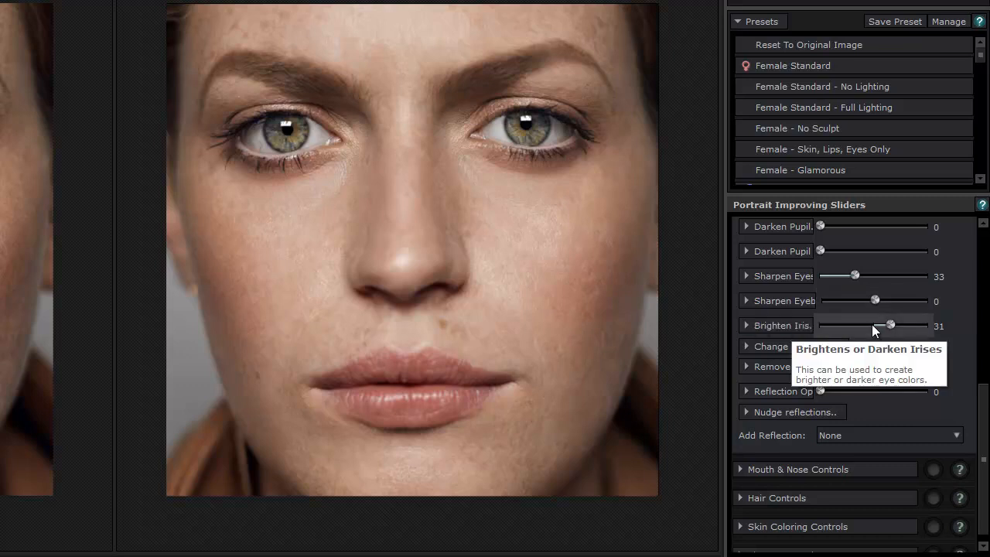
left_click_drag(891, 323, 909, 327)
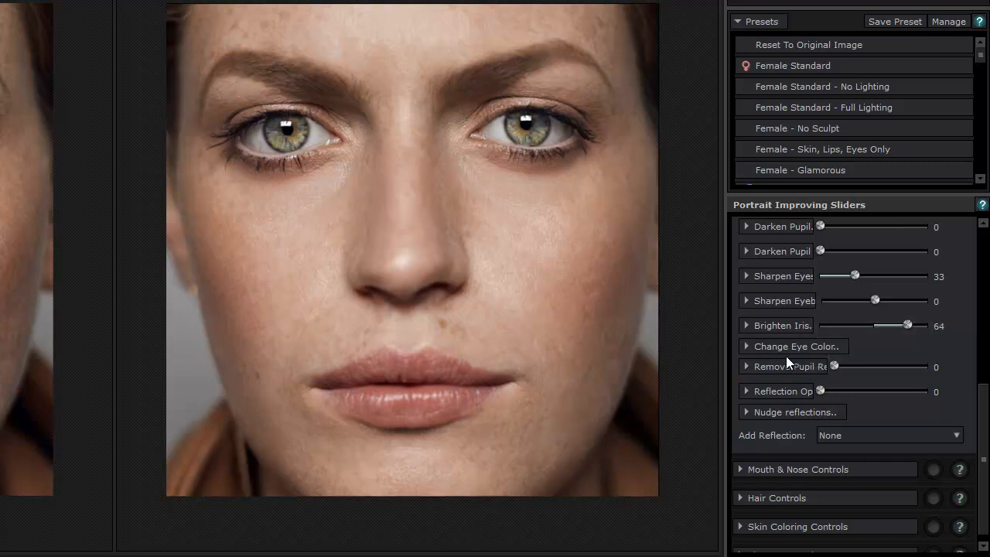
Change the eye color to green with an amount of 100, Color at 84 and Intensity at 12, trying other hues first.
left_click(741, 346)
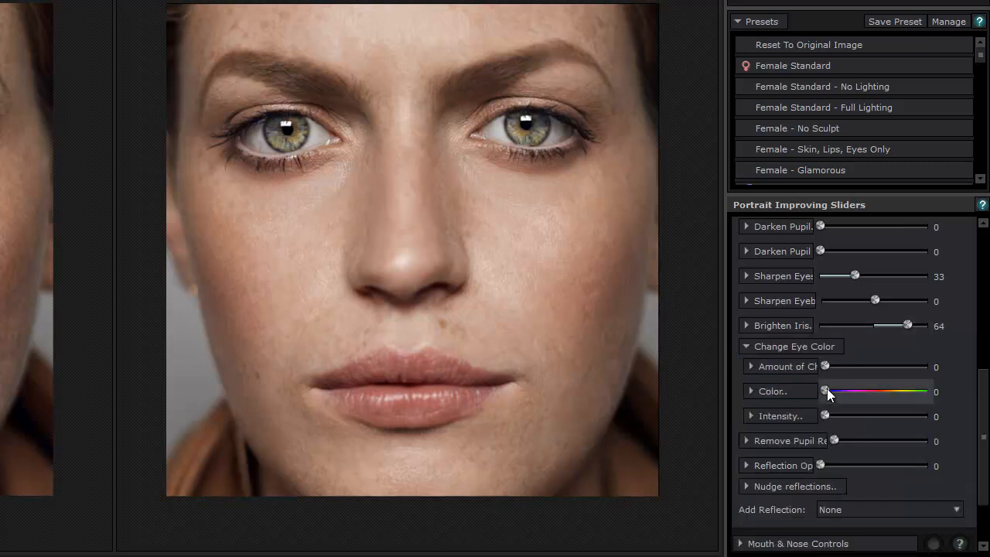
left_click_drag(826, 390, 829, 395)
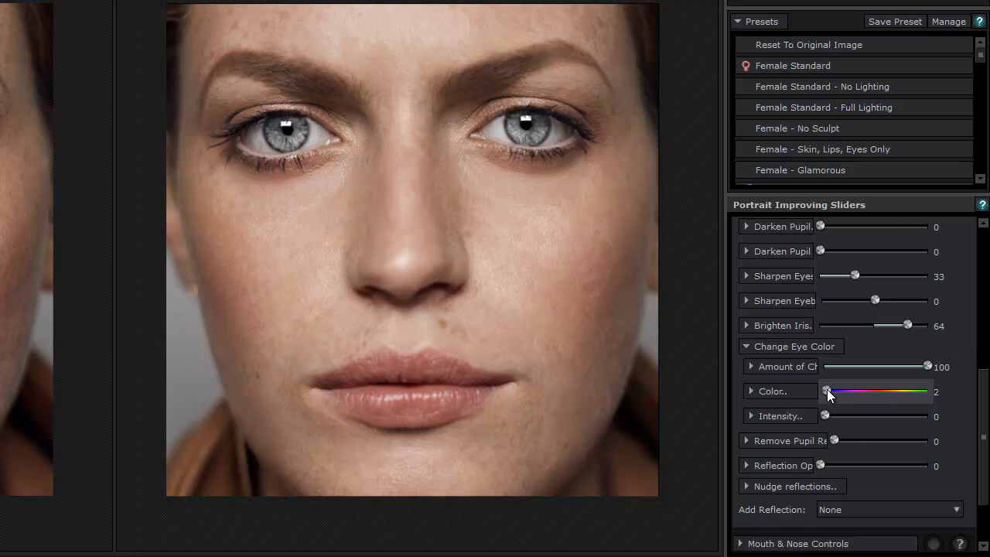
left_click_drag(828, 388, 863, 387)
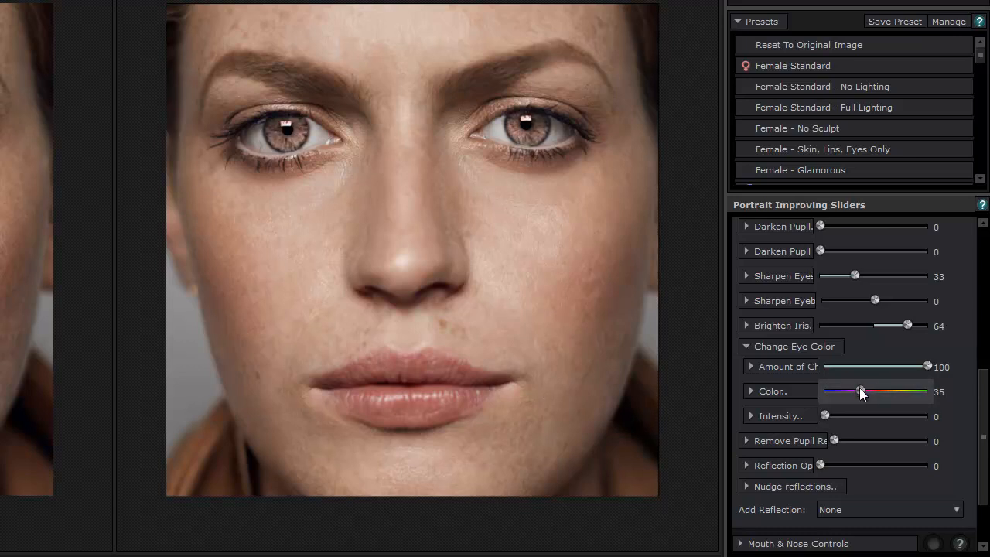
left_click_drag(826, 413, 886, 393)
left_click_drag(832, 415, 900, 390)
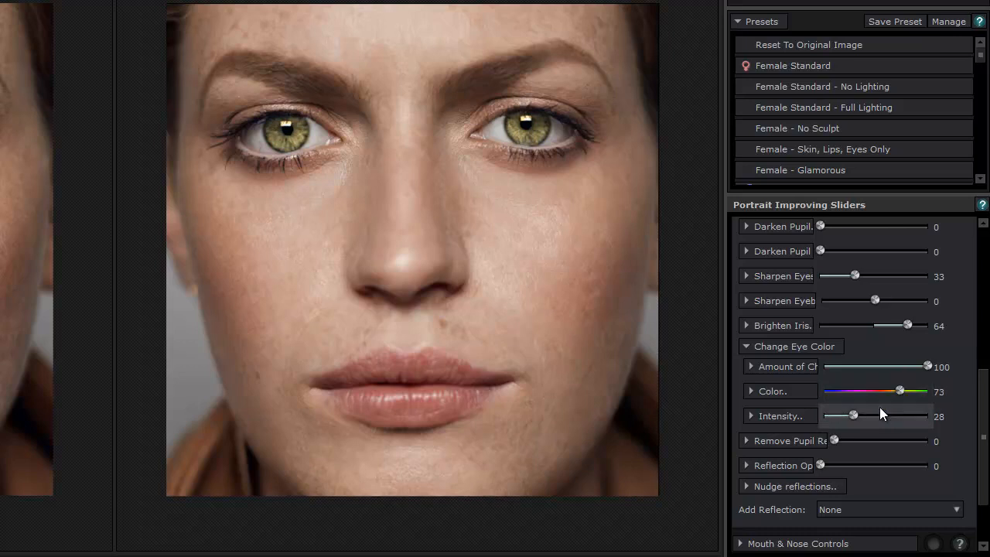
mouse_move(855, 417)
left_mouse_down()
mouse_move(899, 414)
mouse_move(861, 415)
mouse_move(907, 391)
mouse_move(877, 416)
mouse_move(889, 416)
mouse_move(836, 418)
left_mouse_up()
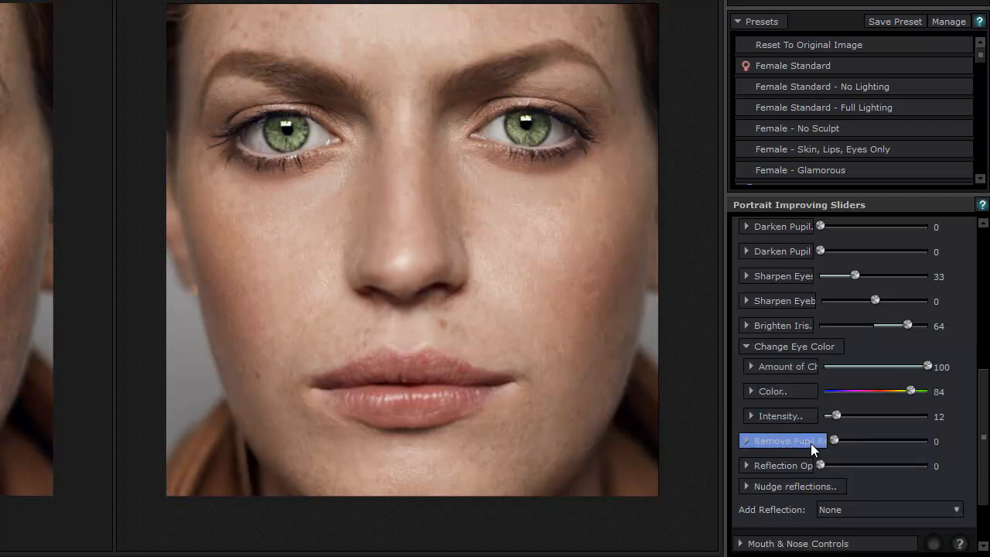
Set Tan to 25 within the Skin Coloring Controls and dismiss the skin color tip.
left_click_drag(984, 429, 975, 479)
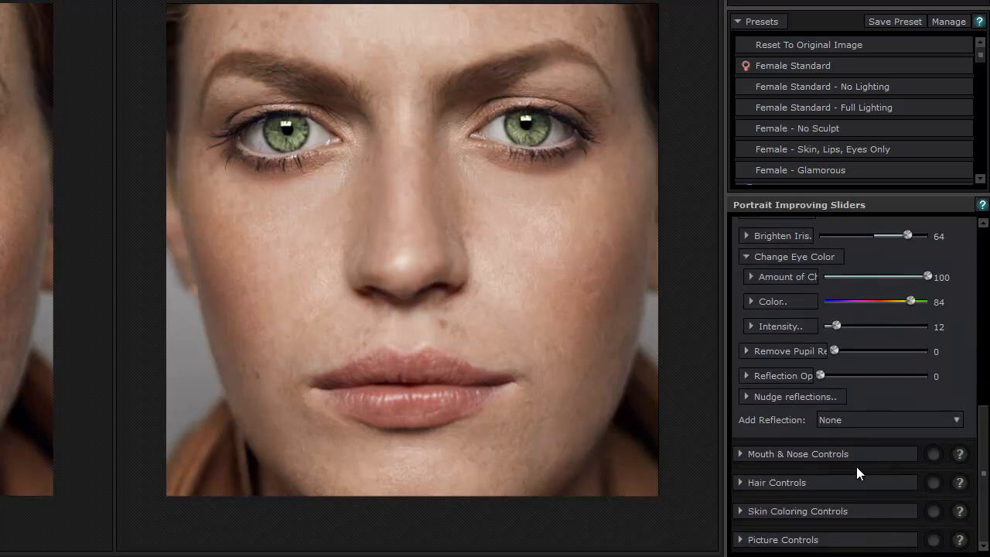
left_click(814, 511)
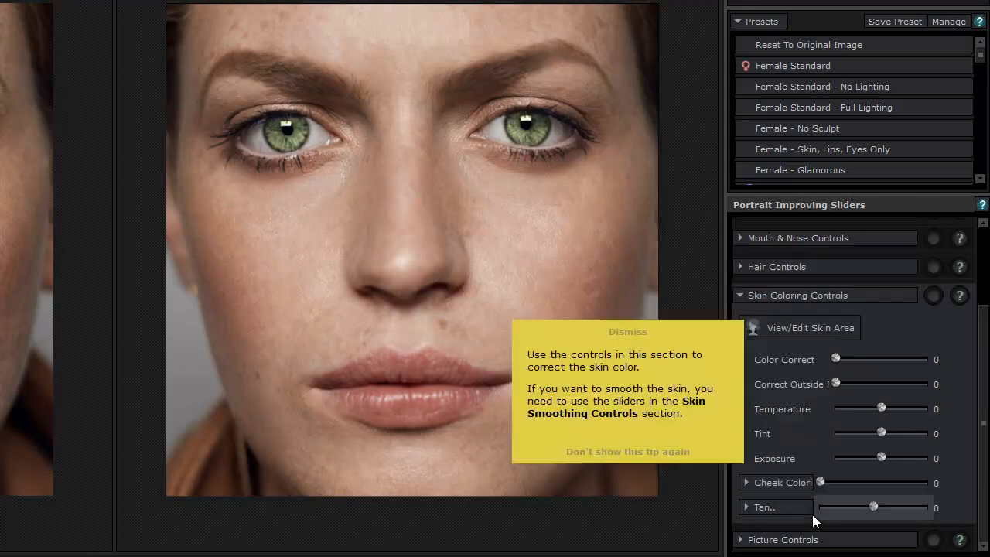
left_click(751, 508)
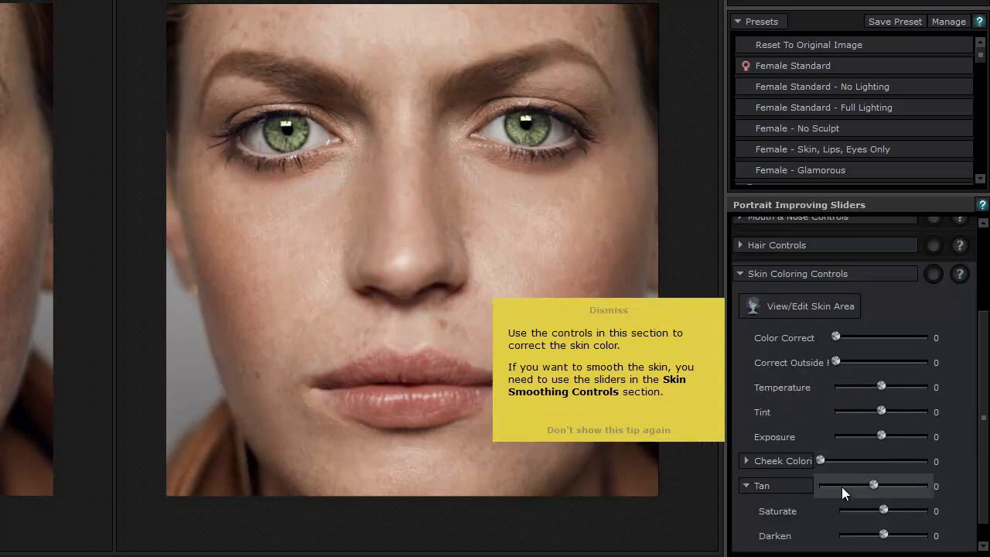
left_click_drag(870, 482, 888, 481)
left_click(609, 310)
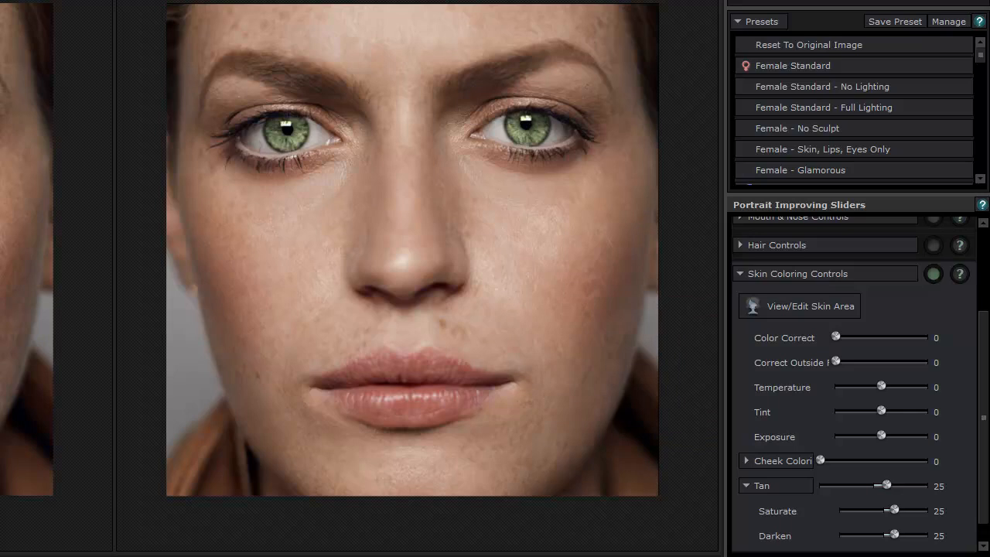
Touch up the small dark mole on the lower cheek and collapse the Skin Coloring Controls.
left_click(256, 376)
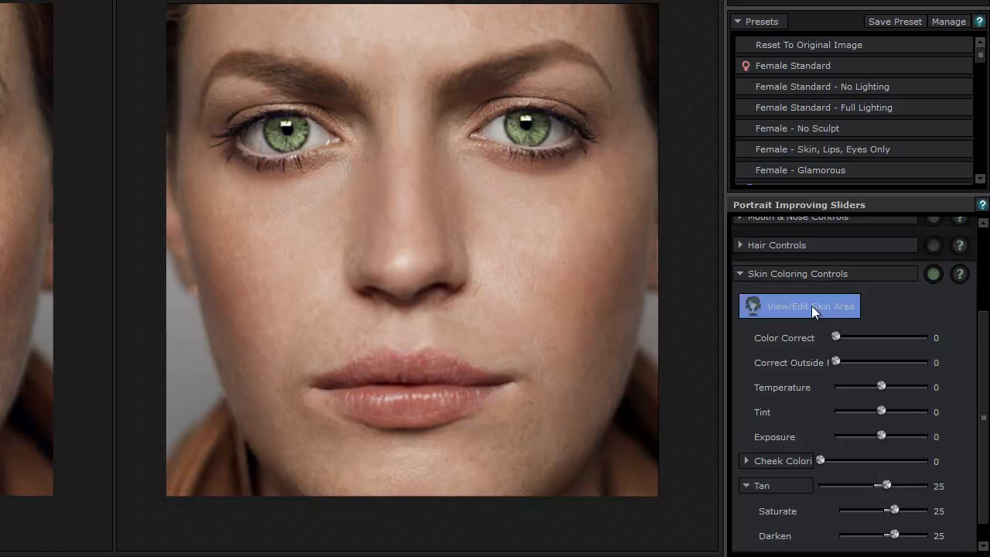
left_click(744, 274)
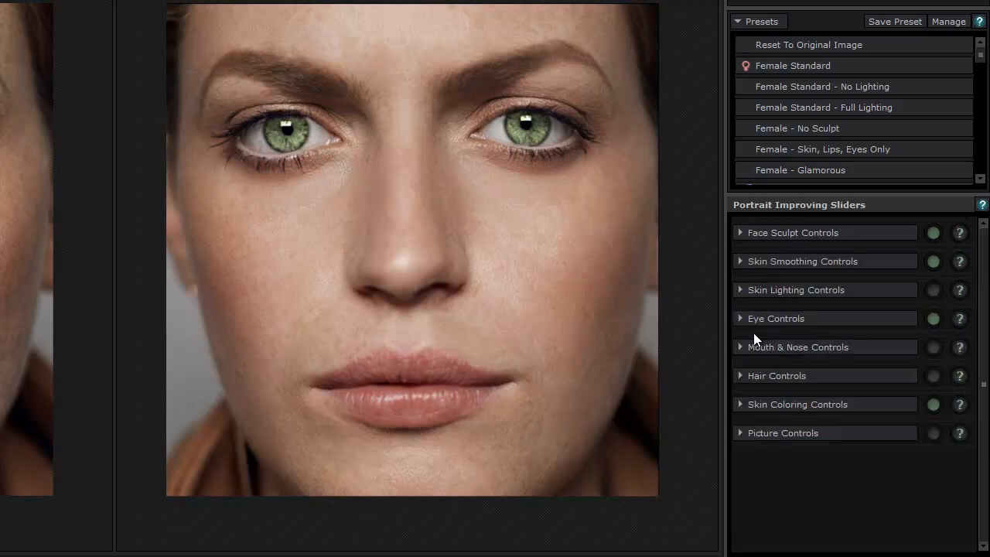